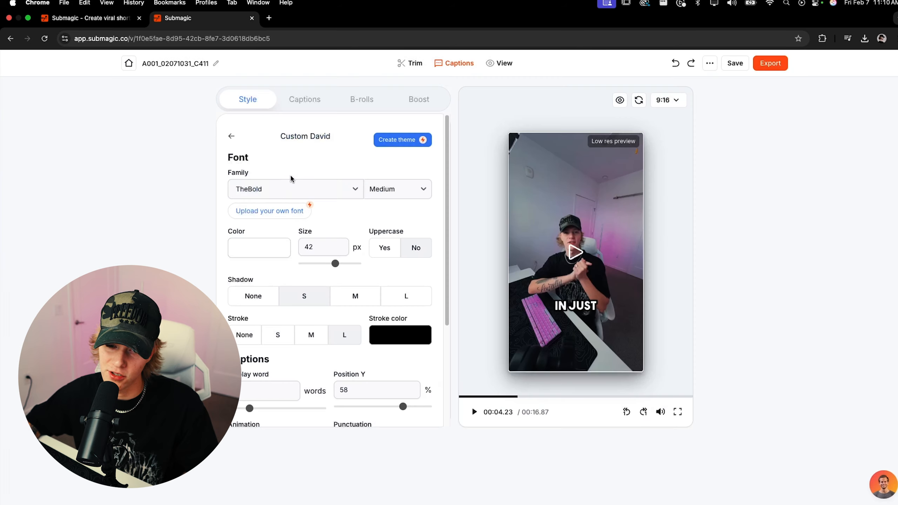
- Change the caption font family to Akira Expanded and its color to amber yellow
click(293, 187)
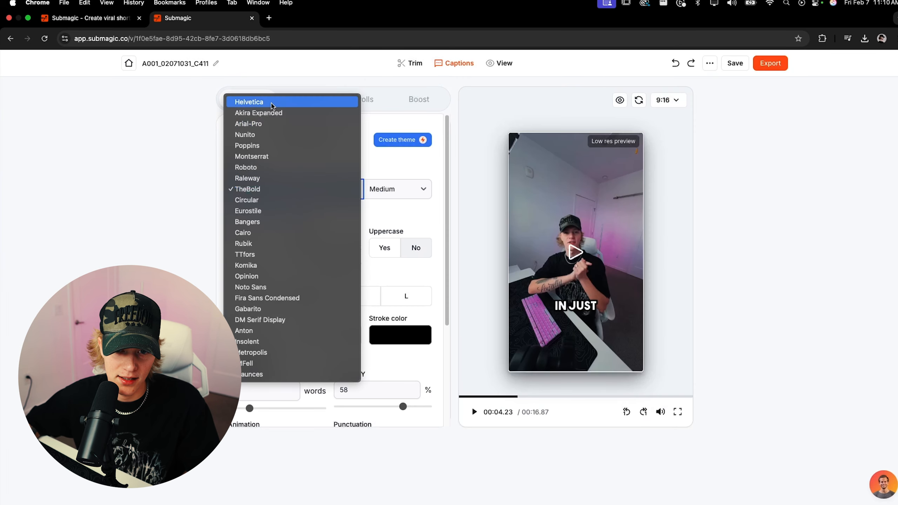
click(271, 112)
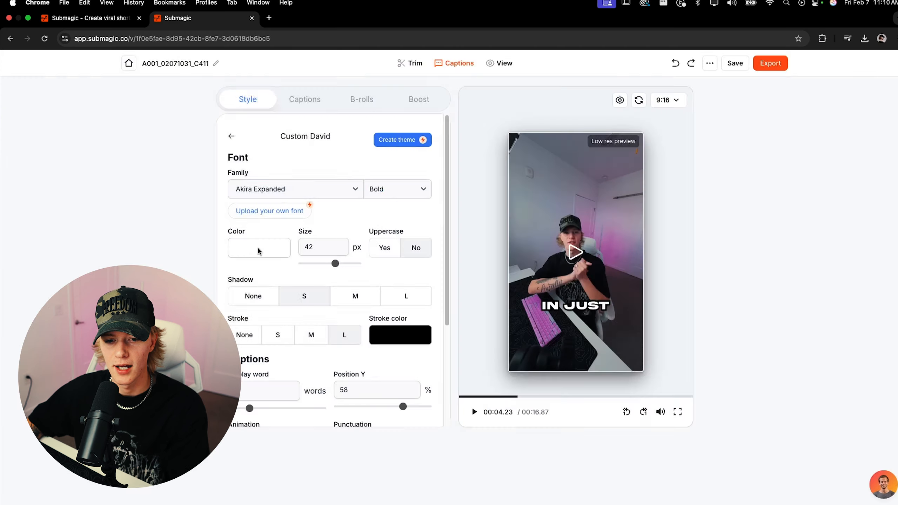
click(260, 252)
click(438, 249)
click(198, 258)
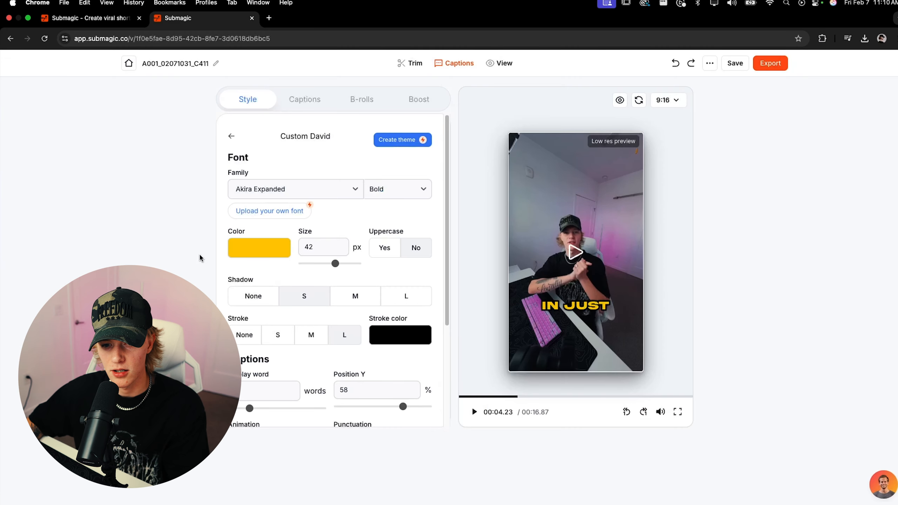
- Reduce the caption font size to 17 px, turn uppercase on, and set both shadow and stroke to None
drag(335, 263, 314, 263)
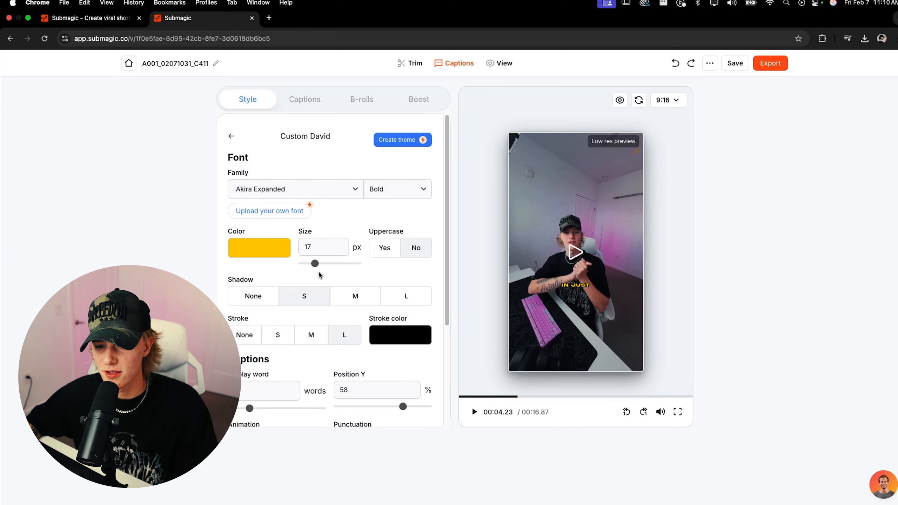
click(260, 299)
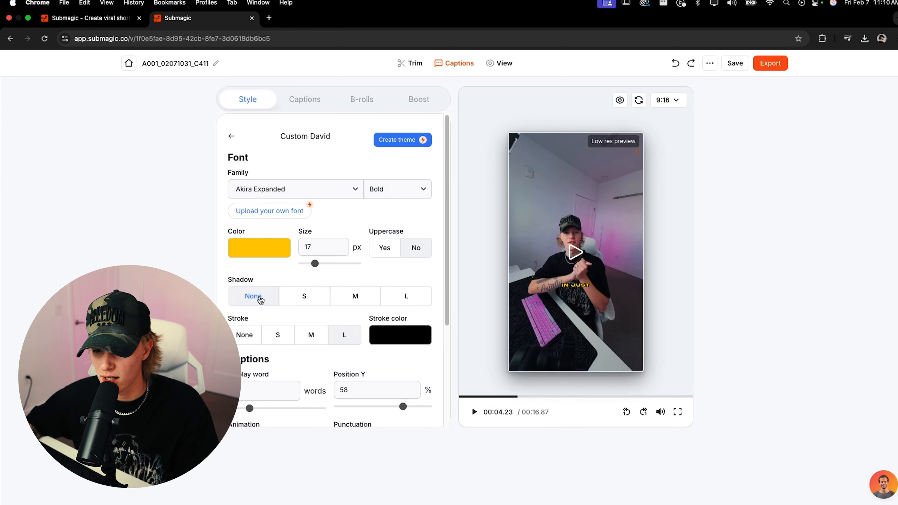
click(387, 250)
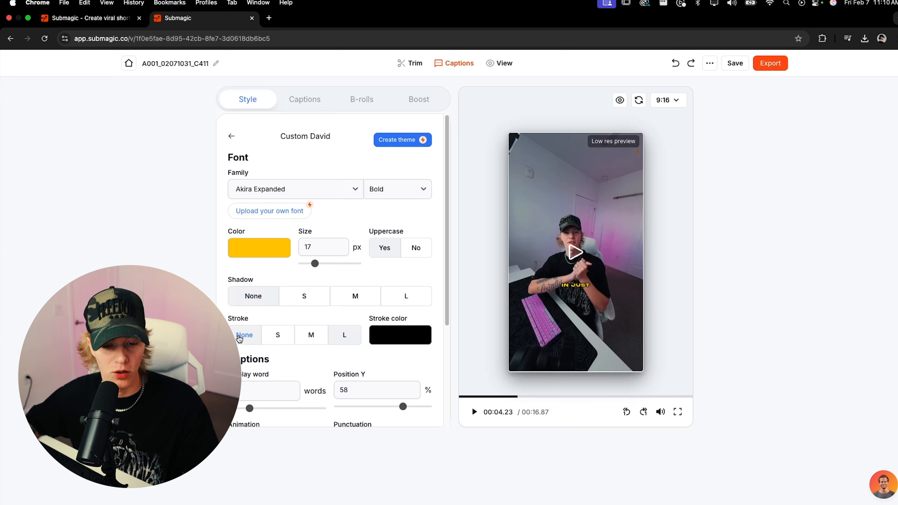
click(266, 341)
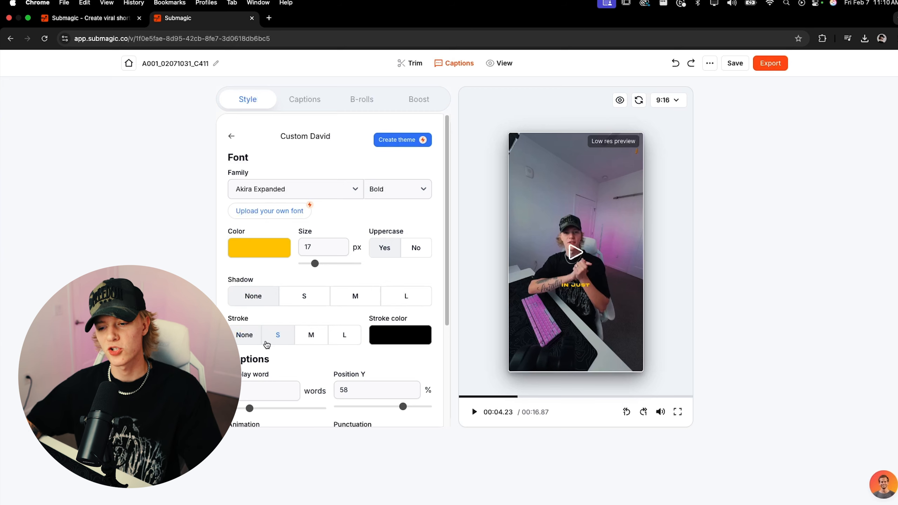
click(247, 335)
- Set the captions' Position Y to 53%, with animation off and auto emoji set to None
scroll(249, 375, down, 1)
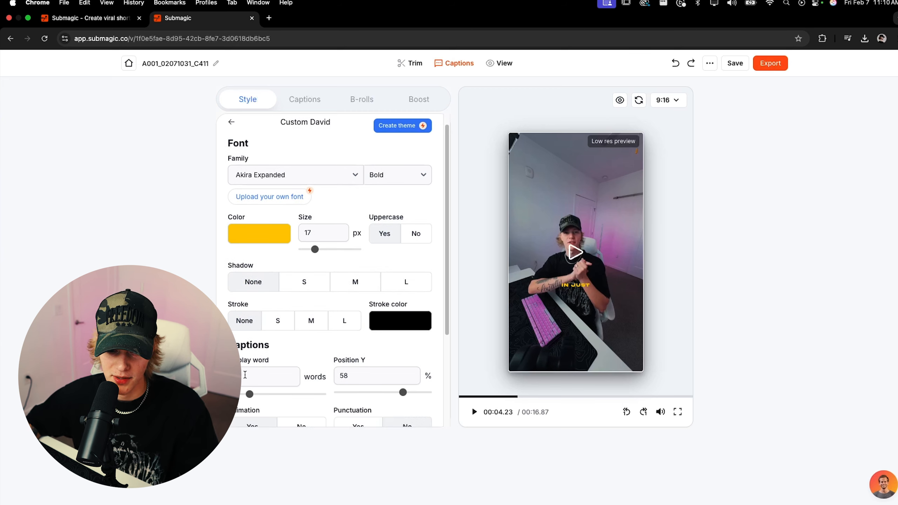
drag(401, 393, 398, 394)
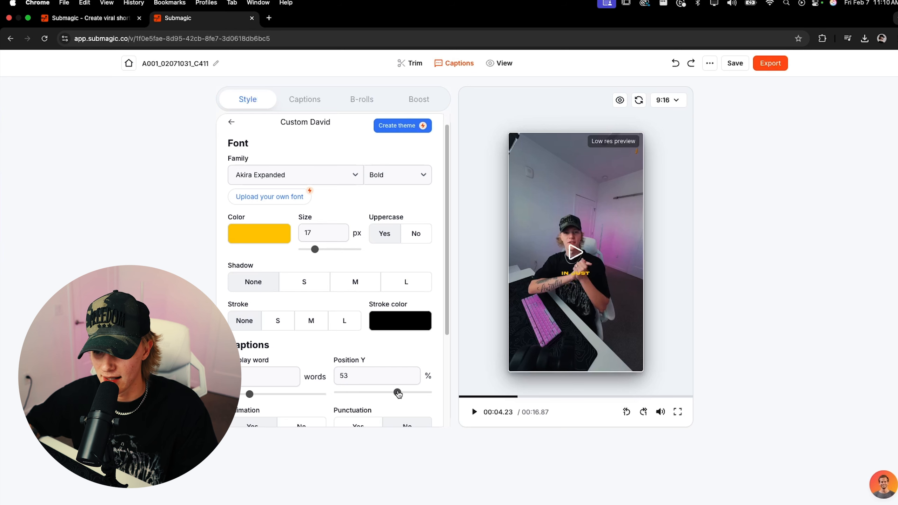
scroll(395, 419, down, 3)
click(301, 319)
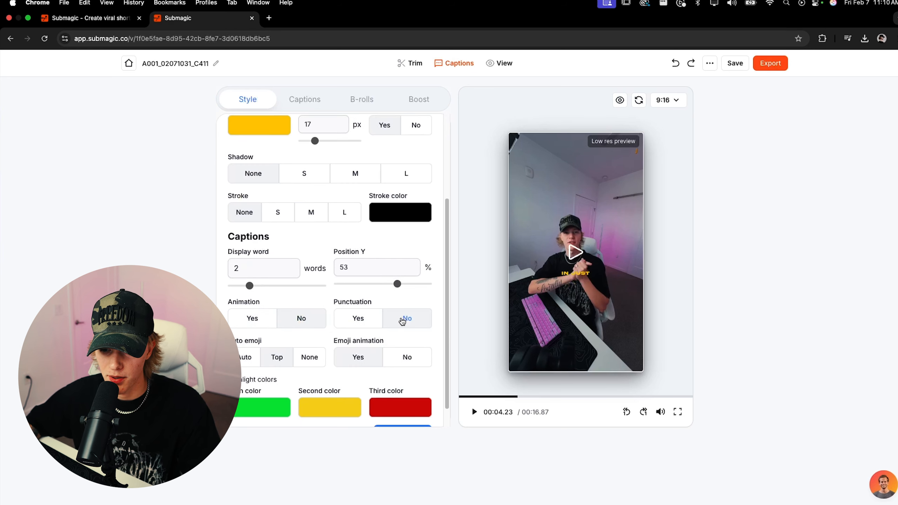
scroll(283, 358, down, 1)
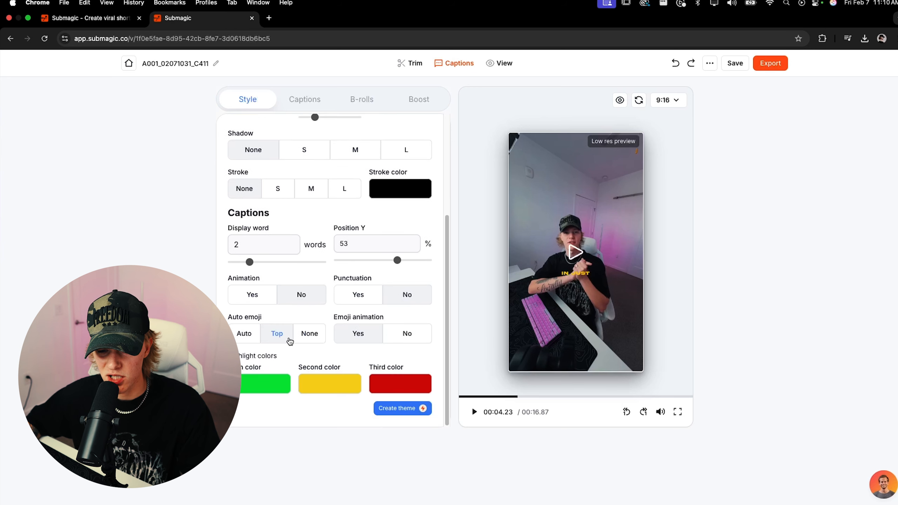
click(303, 336)
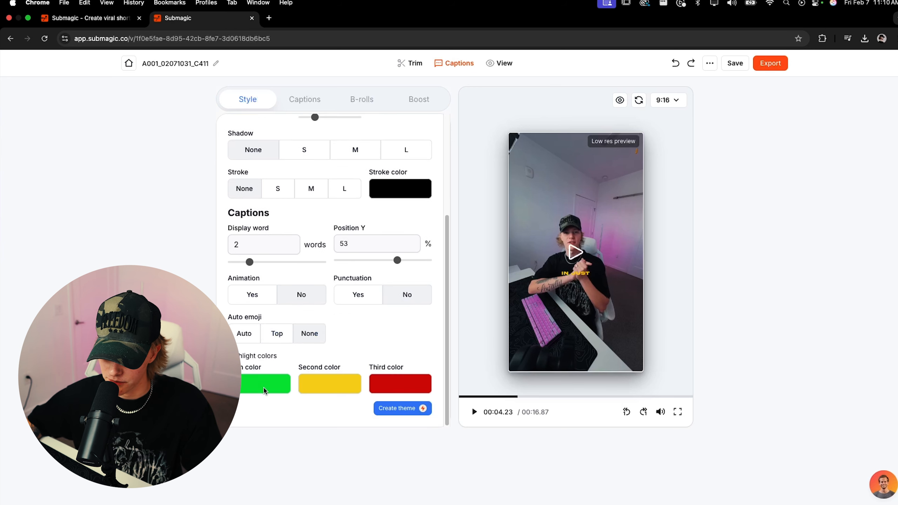
- Change the main and third highlight colors to the same amber yellow as the caption text
click(264, 389)
click(438, 249)
click(350, 373)
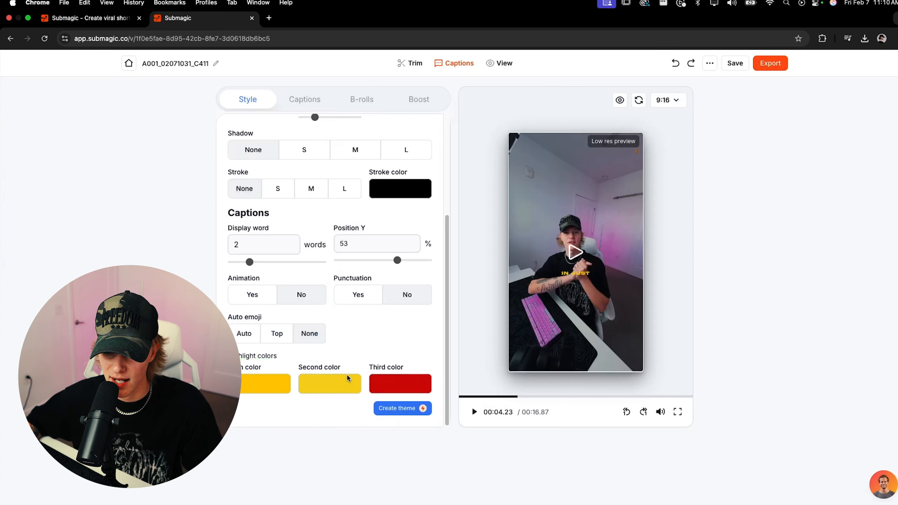
click(416, 386)
click(438, 249)
click(346, 384)
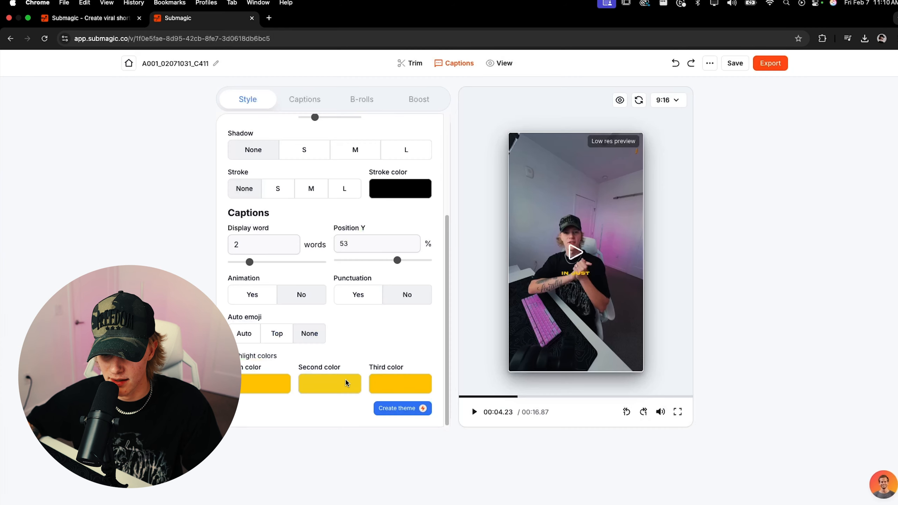
- Rename the custom theme with the creator's first name and create it
scroll(369, 351, up, 5)
triple_click(322, 136)
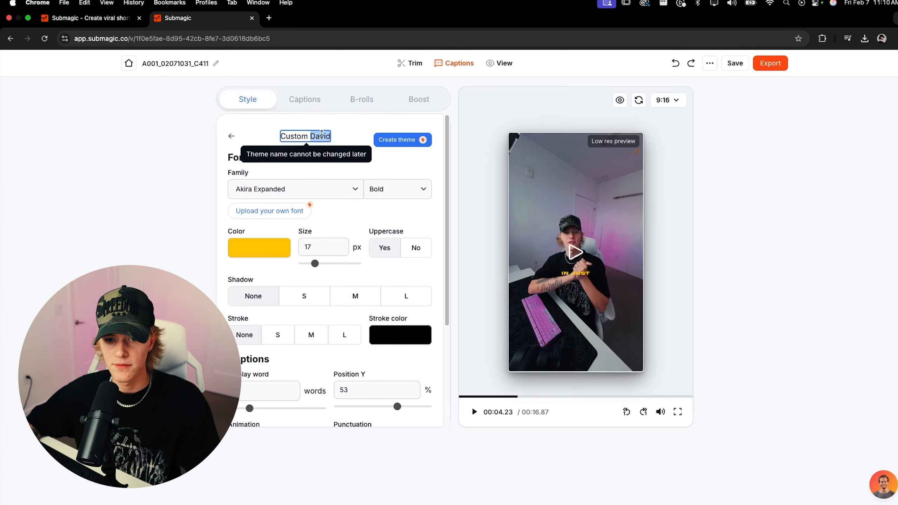
text(CHRISS)
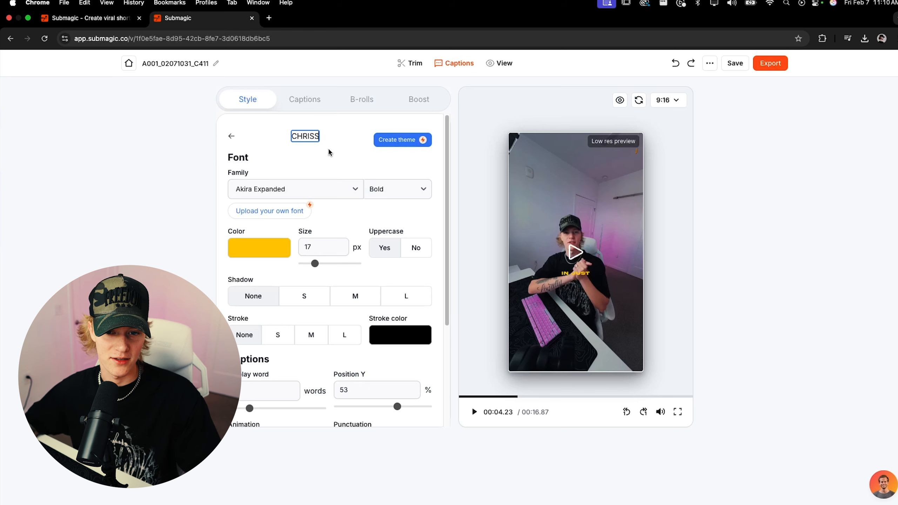
click(402, 140)
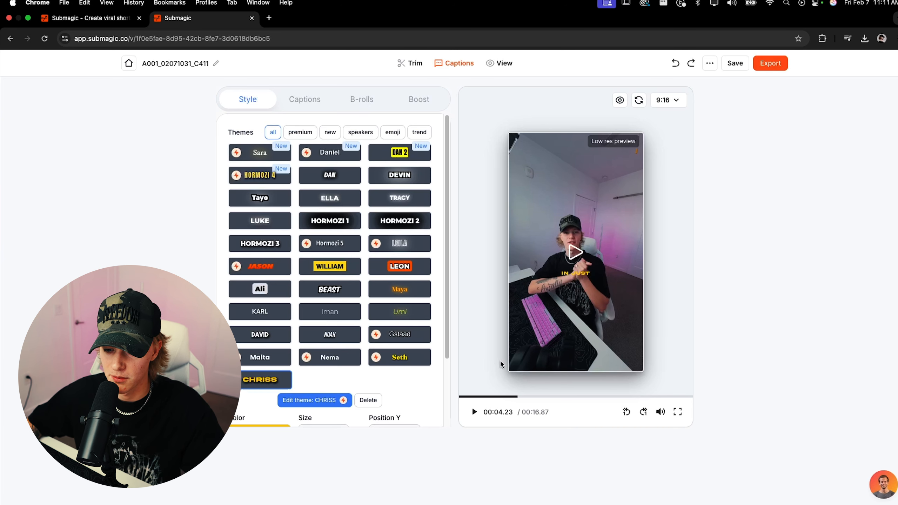
- Play the video to preview the new caption style and check the caption lines up to "five minutes"
click(475, 412)
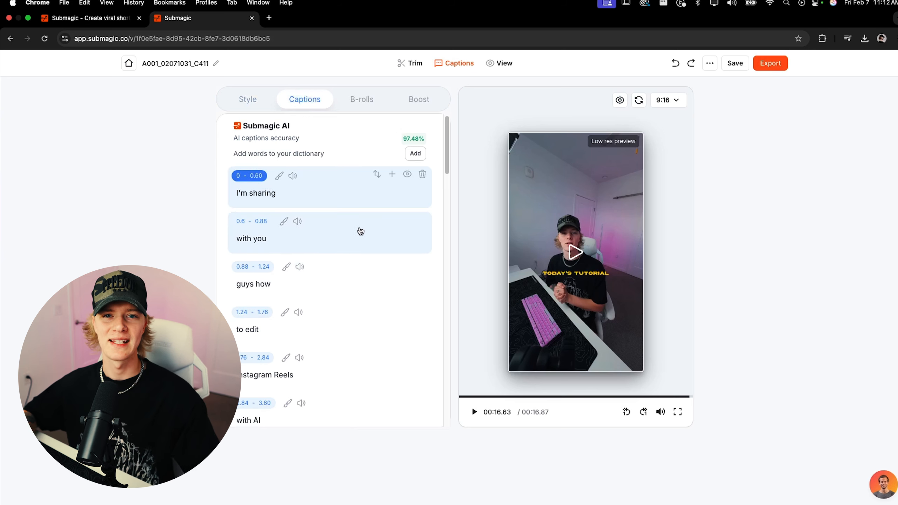
key(space)
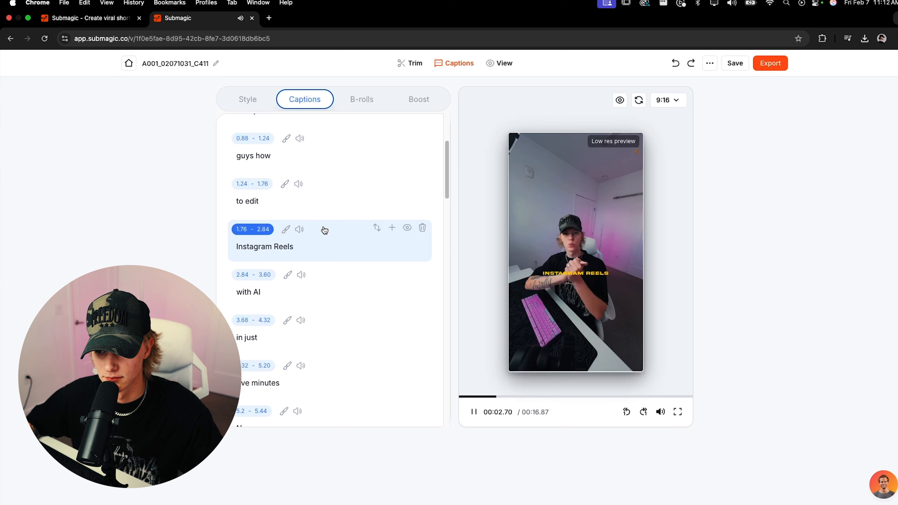
key(space)
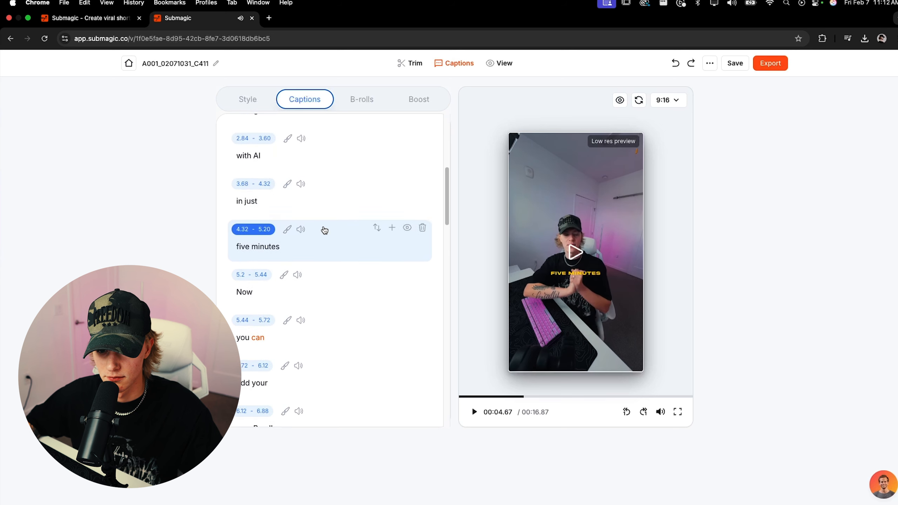
- Extend the end time of the "with AI" caption to about 3.66 s and save the timing
scroll(295, 214, up, 2)
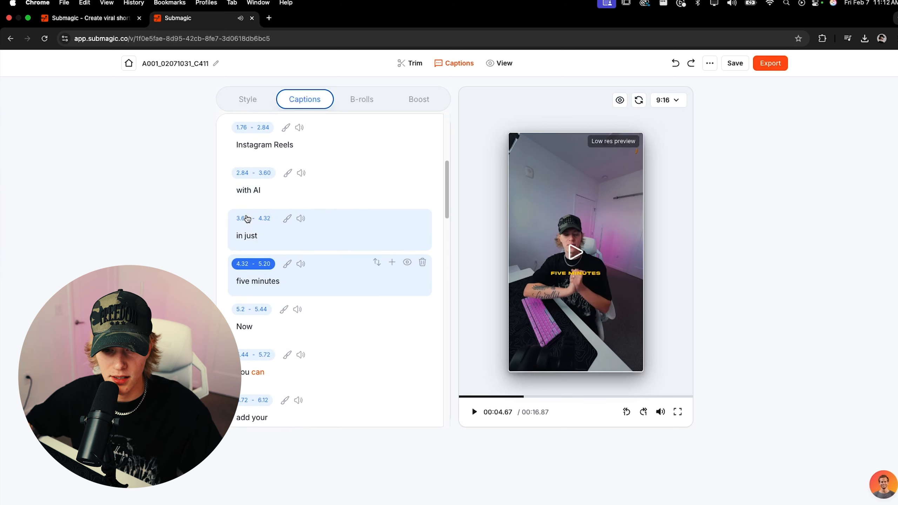
click(268, 176)
click(268, 175)
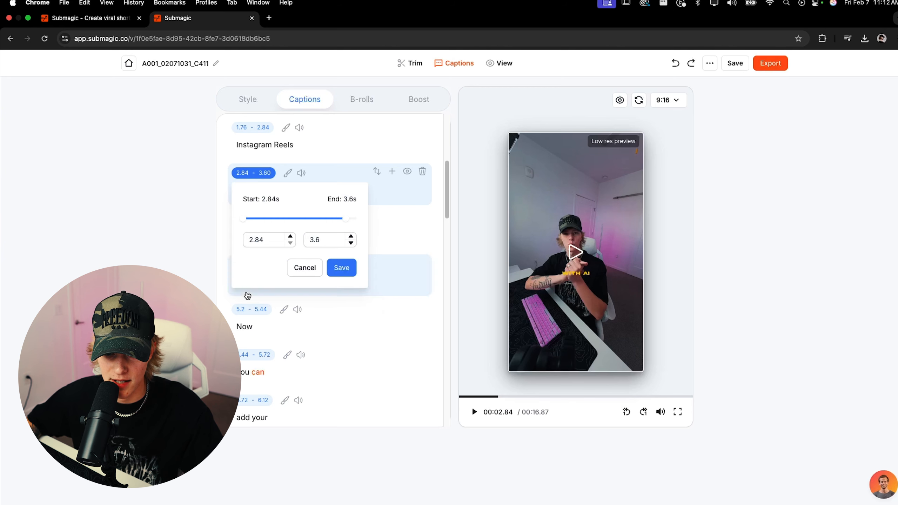
click(192, 225)
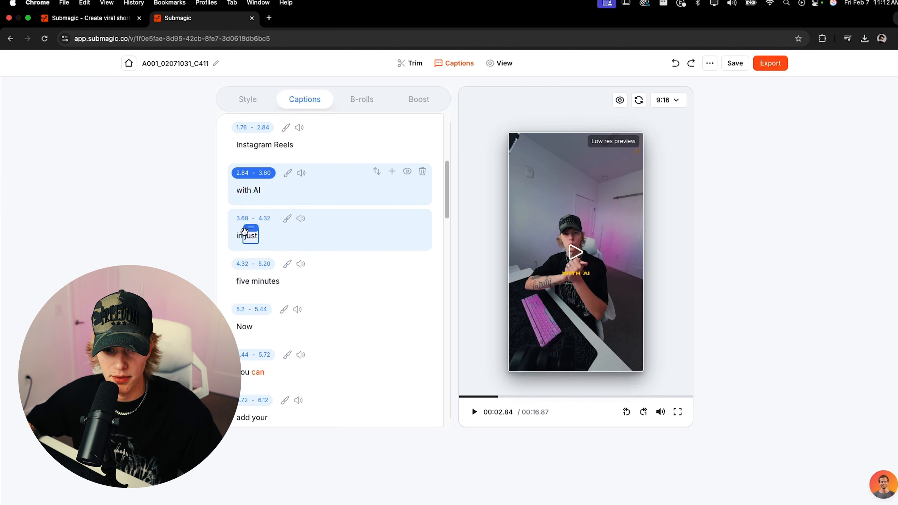
click(265, 179)
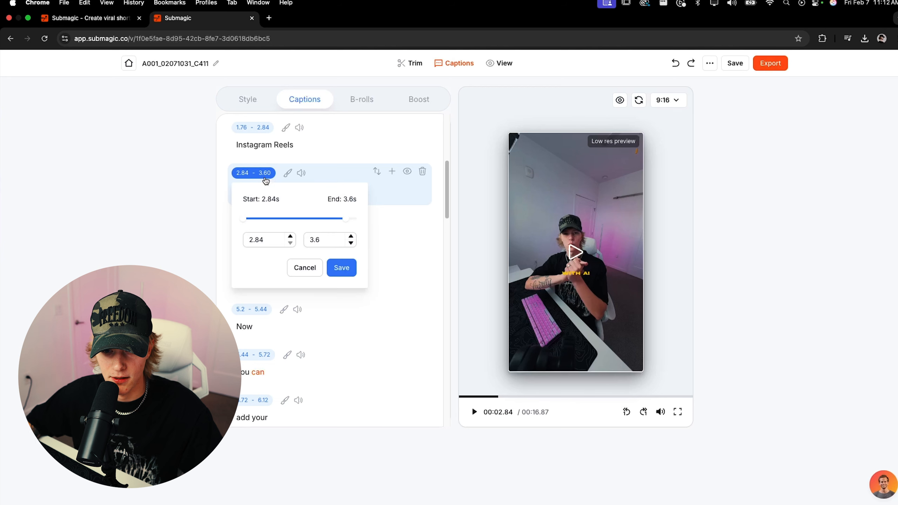
click(351, 236)
click(351, 236)
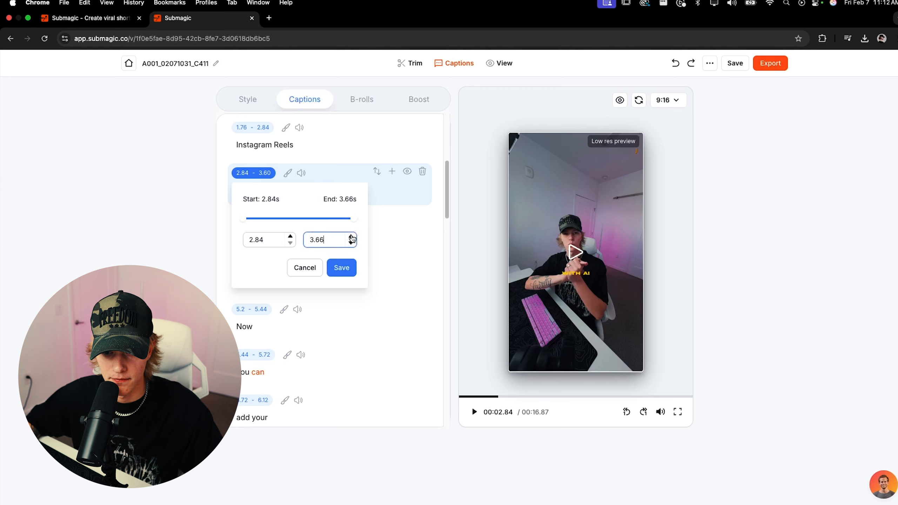
click(351, 236)
click(340, 268)
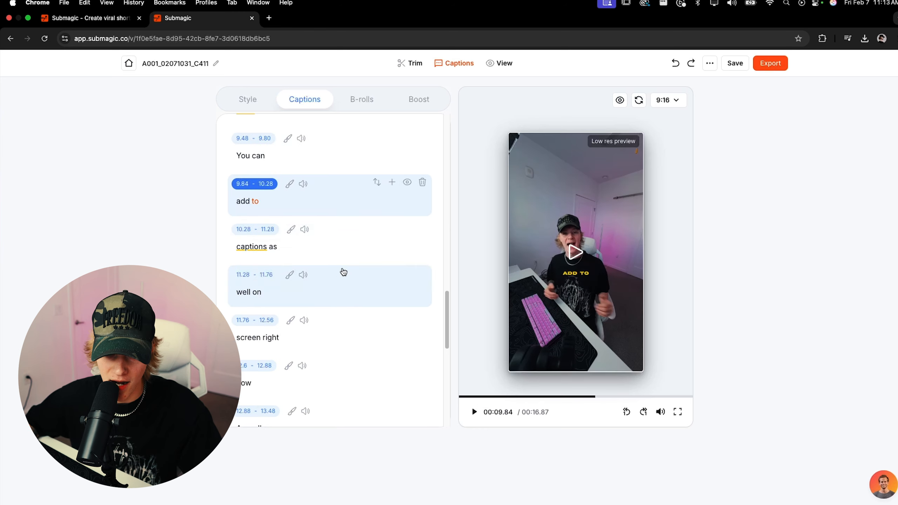
- Review the remaining caption lines to the end of the list and replay the video from the start
scroll(367, 283, down, 1)
scroll(368, 285, down, 1)
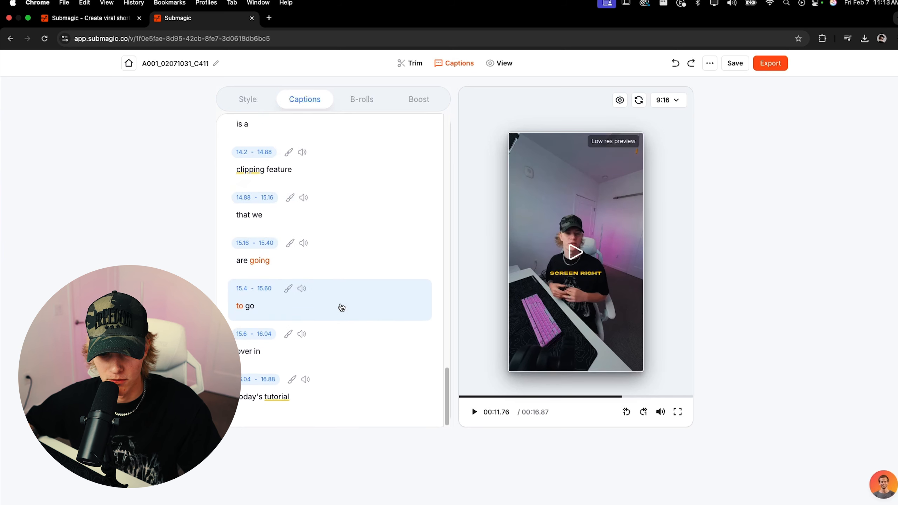
click(460, 397)
click(475, 415)
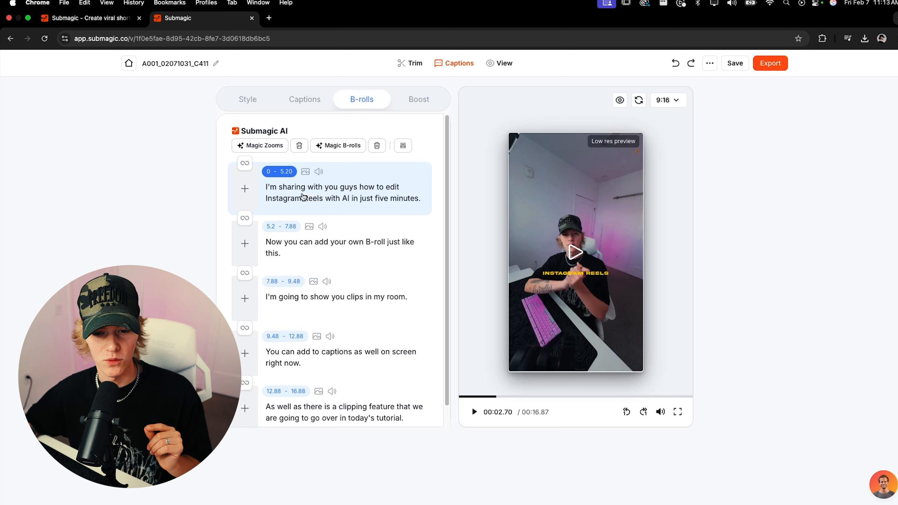
- Open the B-roll video picker for the "Now you can add your own B-roll" sentence and browse the free and premium videos
click(340, 242)
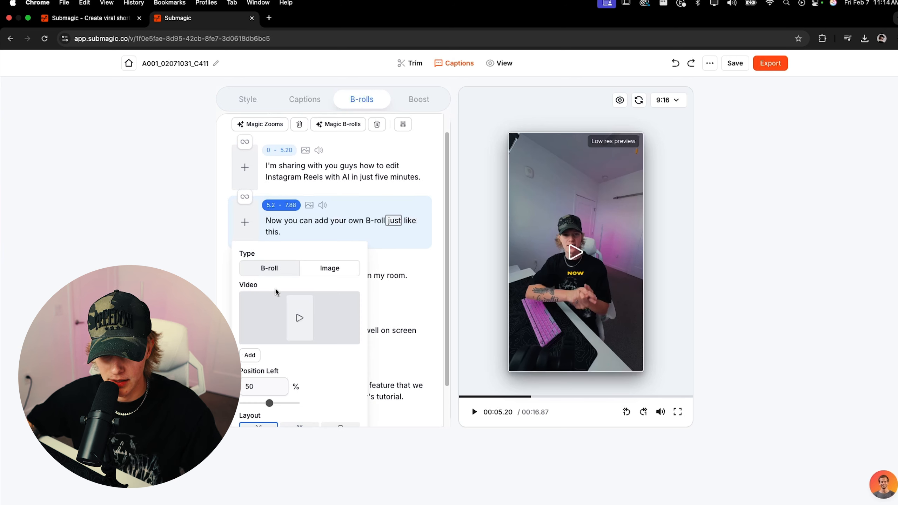
scroll(272, 305, down, 1)
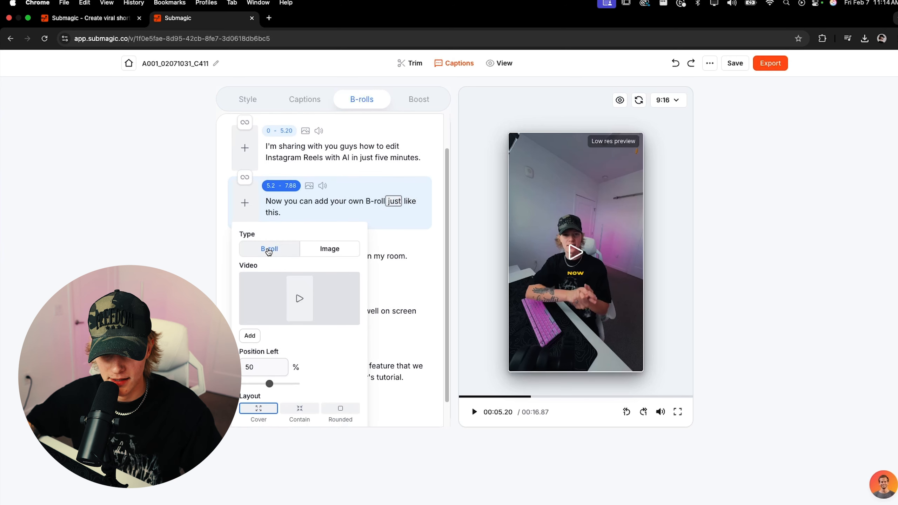
scroll(276, 280, down, 1)
click(306, 270)
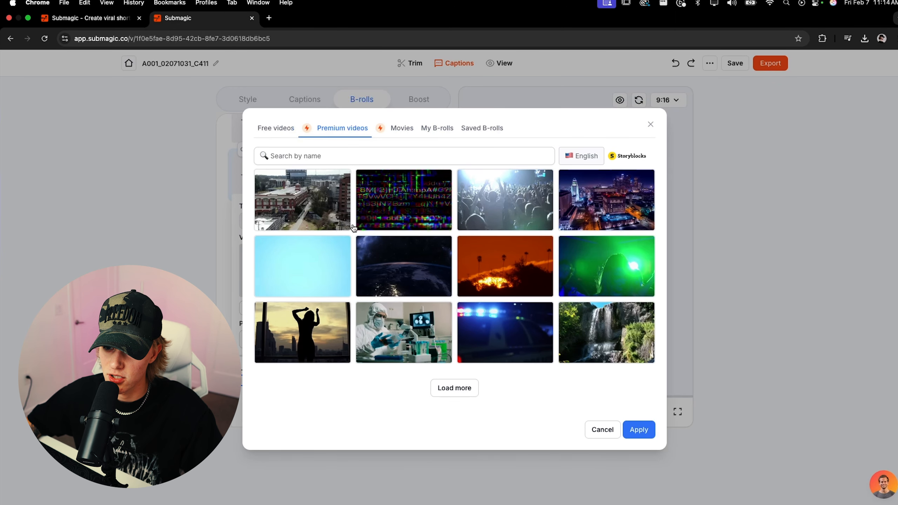
click(277, 127)
click(329, 128)
- Upload the six clips C413, C412, C408, C406, C403 and C410 from the Downloads folder to My B-rolls
click(432, 129)
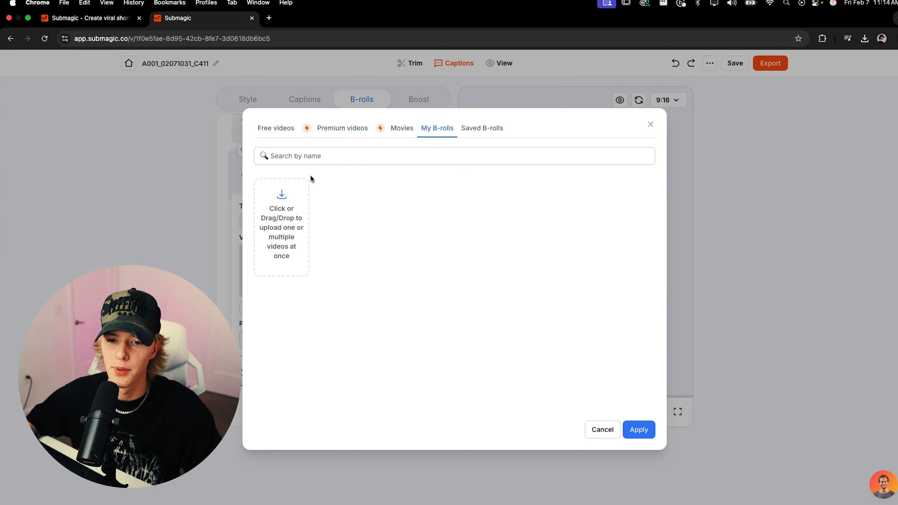
click(293, 207)
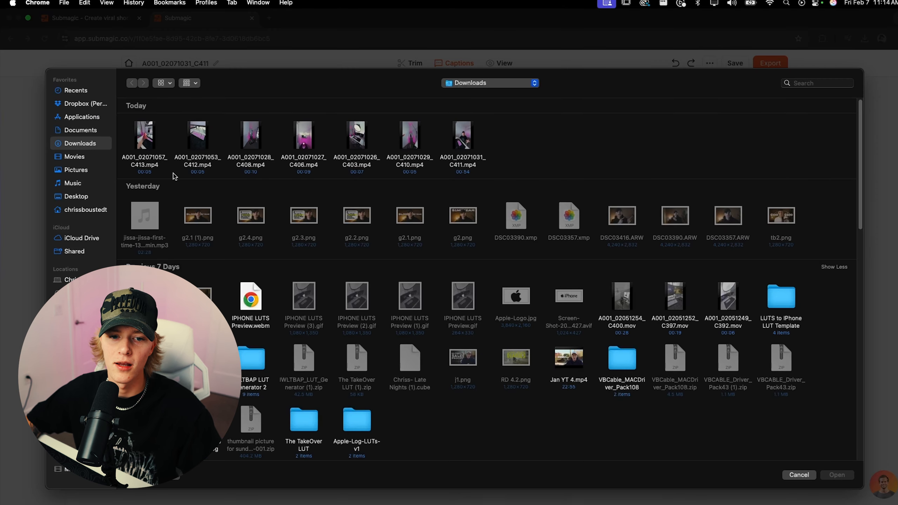
drag(126, 142, 422, 157)
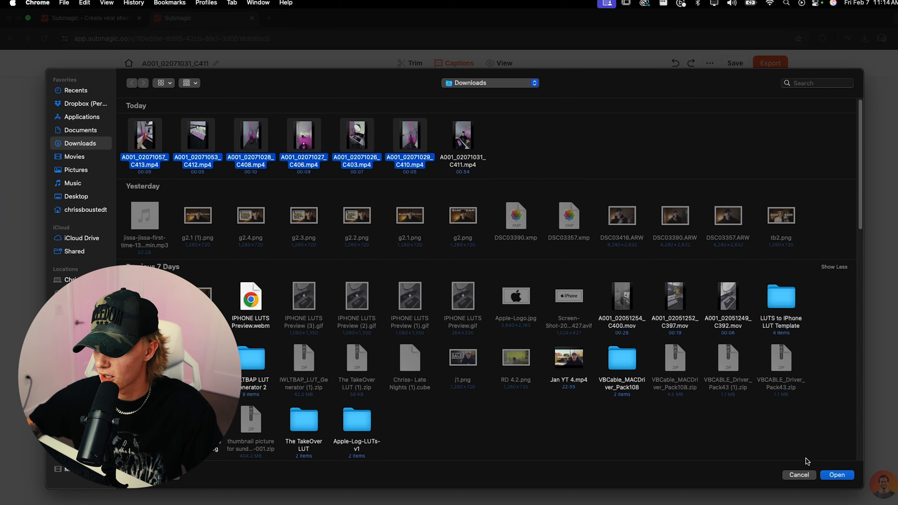
click(840, 477)
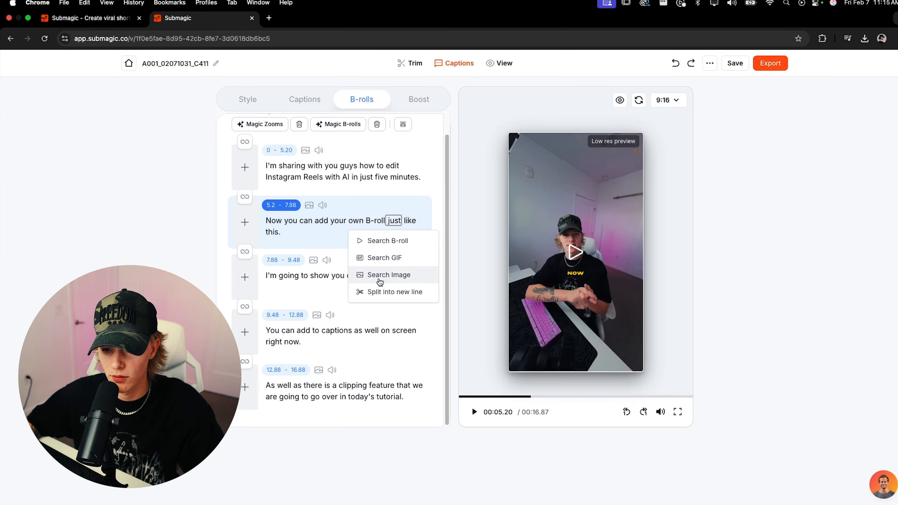
- Split the second sentence before "just" and add the pink keyboard clip from My B-rolls to "Now you can add your own B-roll"
click(387, 294)
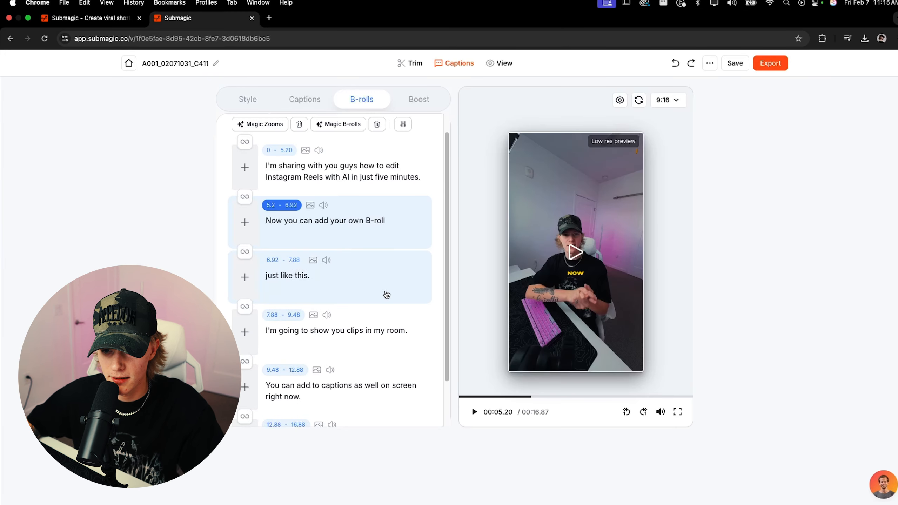
click(245, 223)
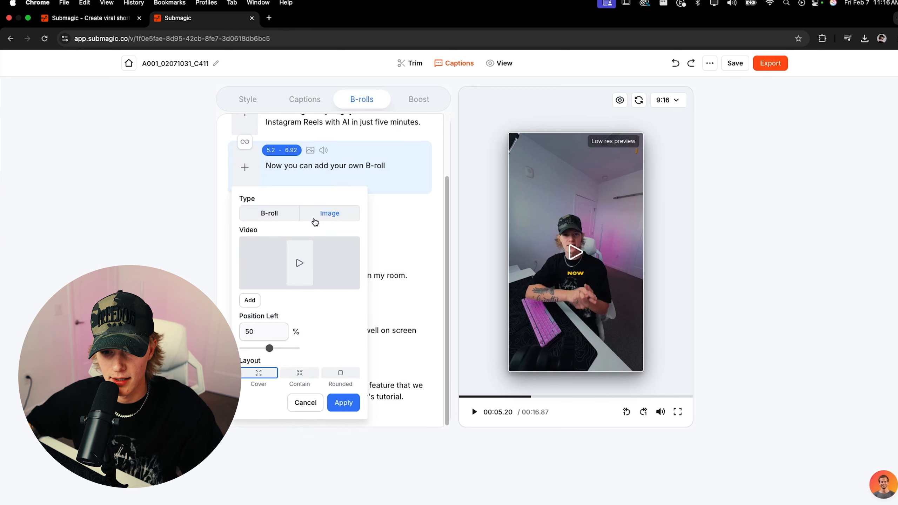
click(295, 264)
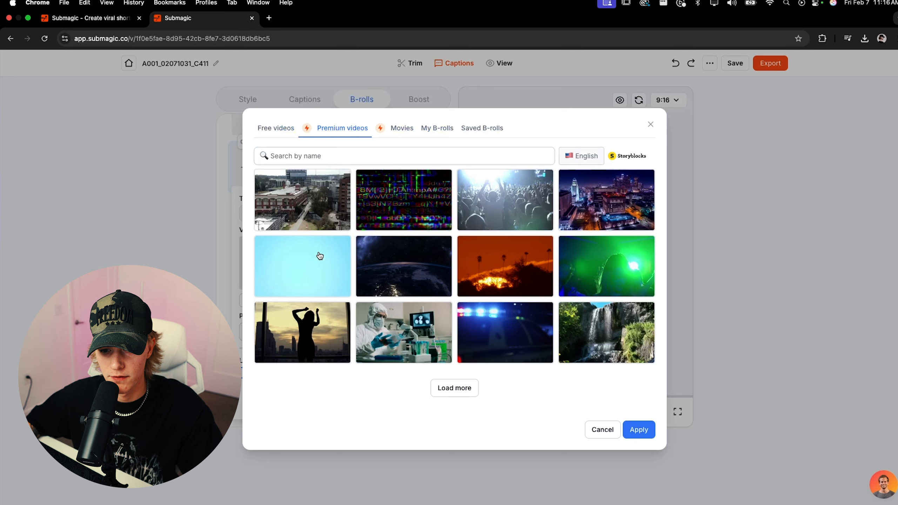
click(436, 129)
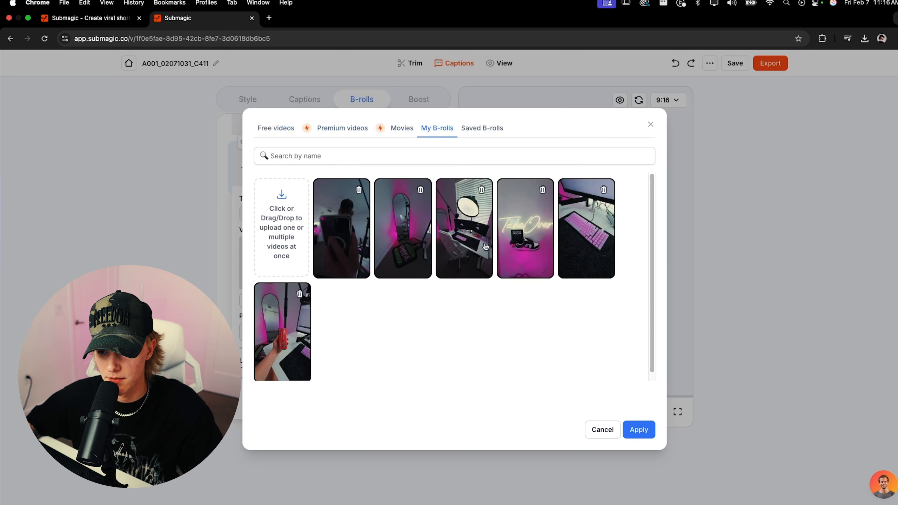
click(595, 257)
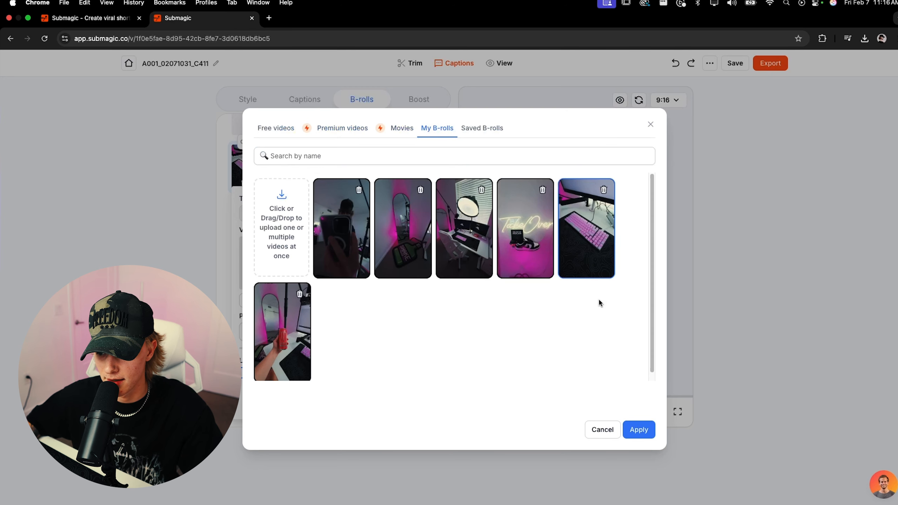
click(638, 429)
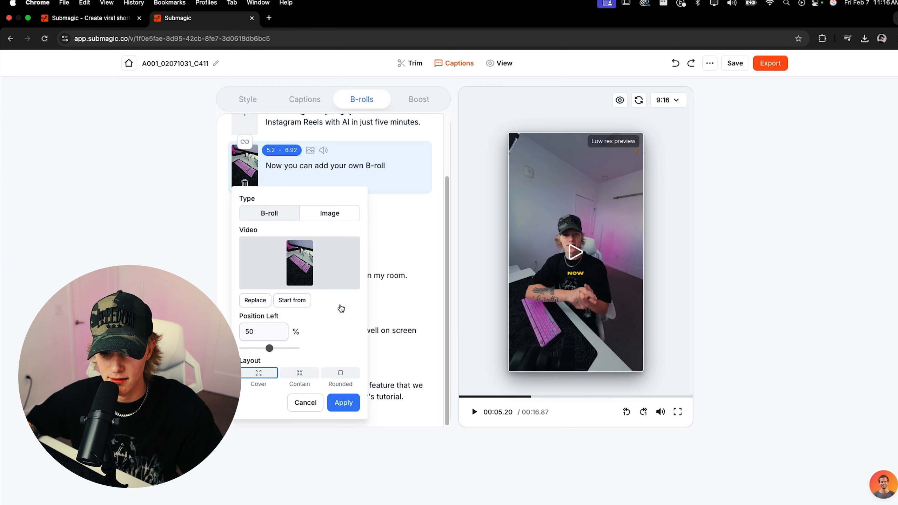
click(349, 408)
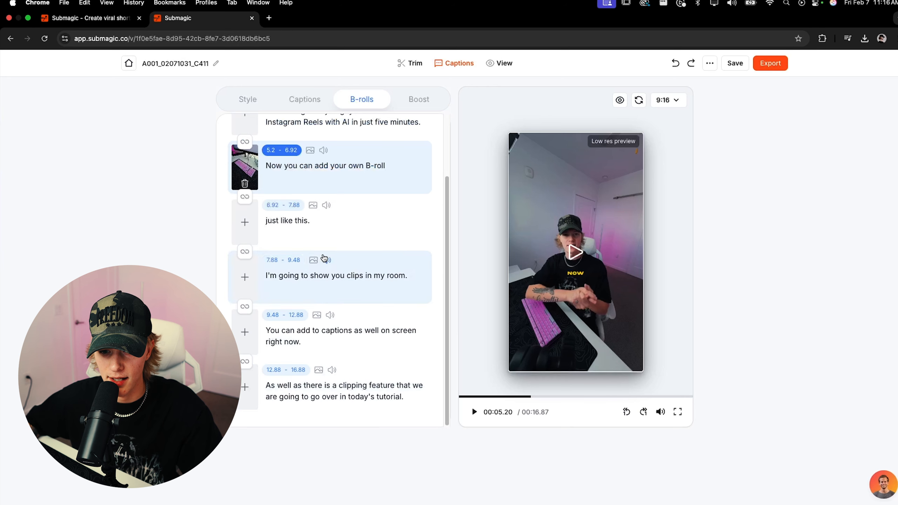
- Add the desk setup clip with the round lamp from My B-rolls to the "just like this." line
click(245, 222)
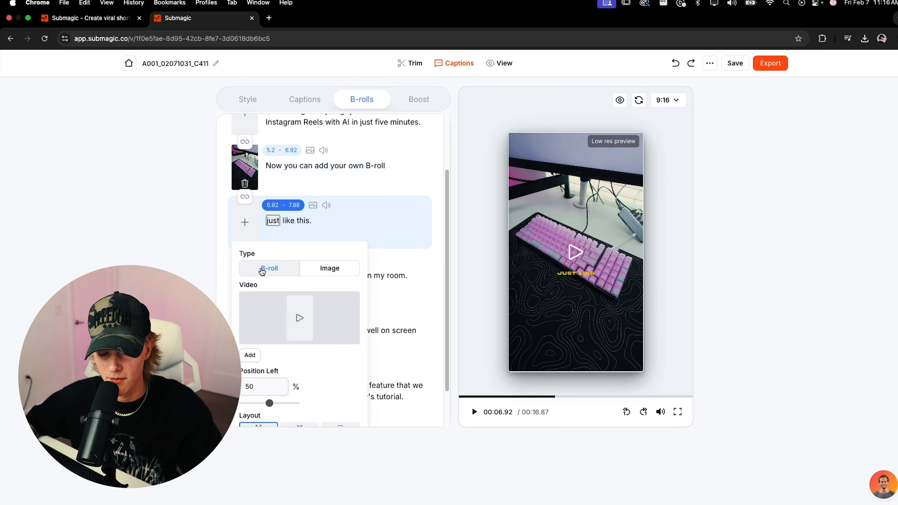
click(293, 312)
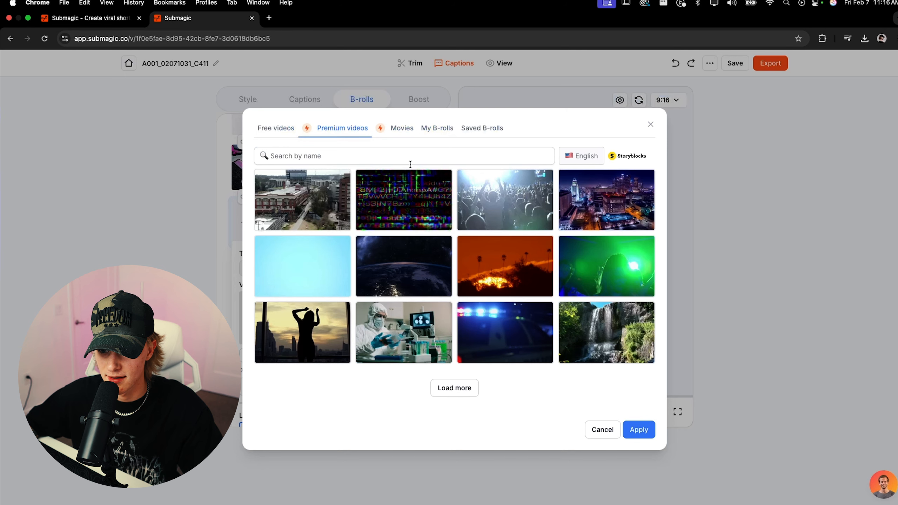
click(438, 128)
click(462, 243)
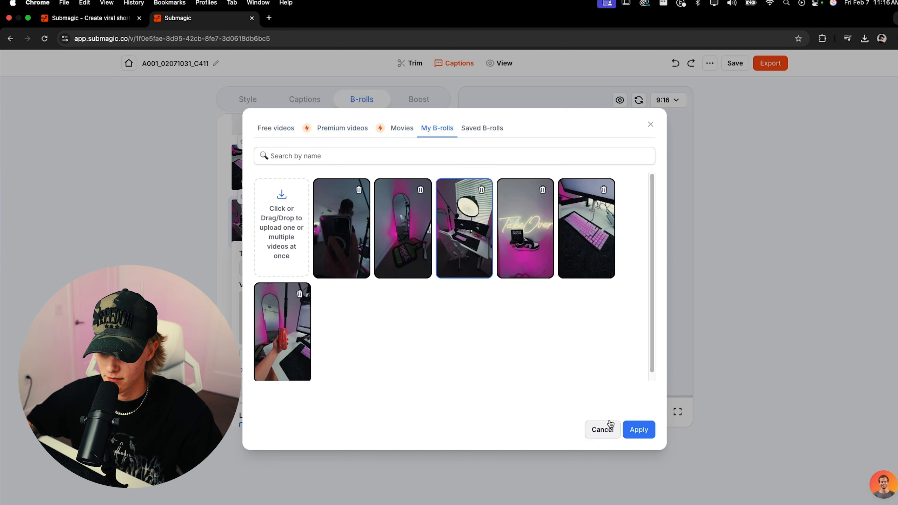
click(638, 430)
scroll(296, 254, down, 3)
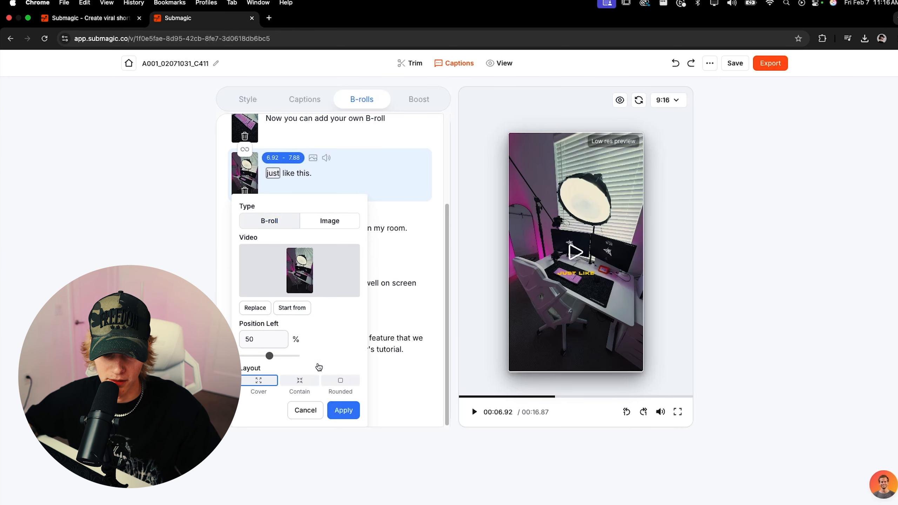
click(356, 415)
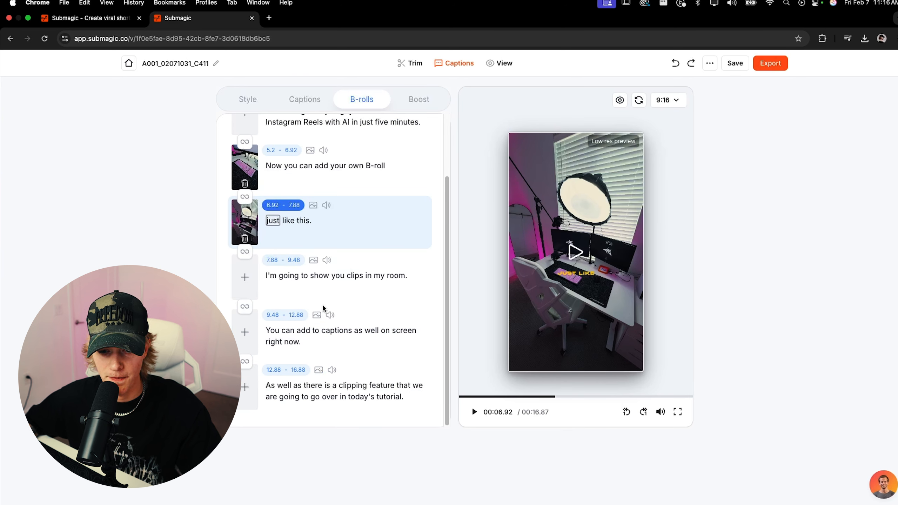
- Split "I'm going to show you clips in my room." into three lines, before "show" and before "in"
click(317, 277)
click(318, 346)
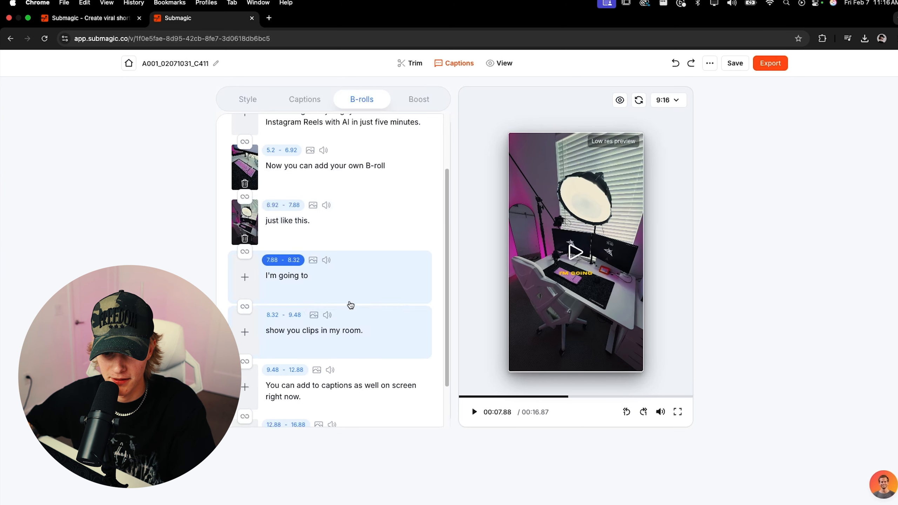
click(323, 335)
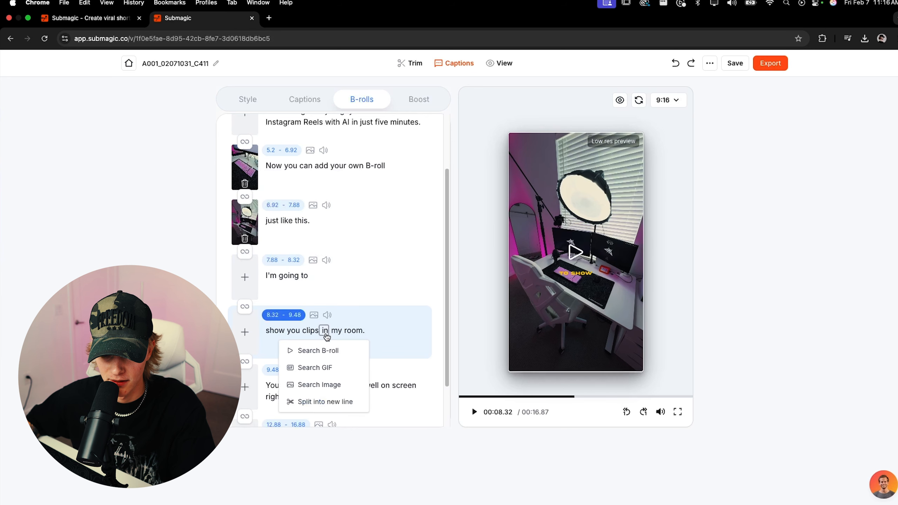
click(334, 401)
- Choose the red can clip from My B-rolls for the "I'm going to" line
click(244, 266)
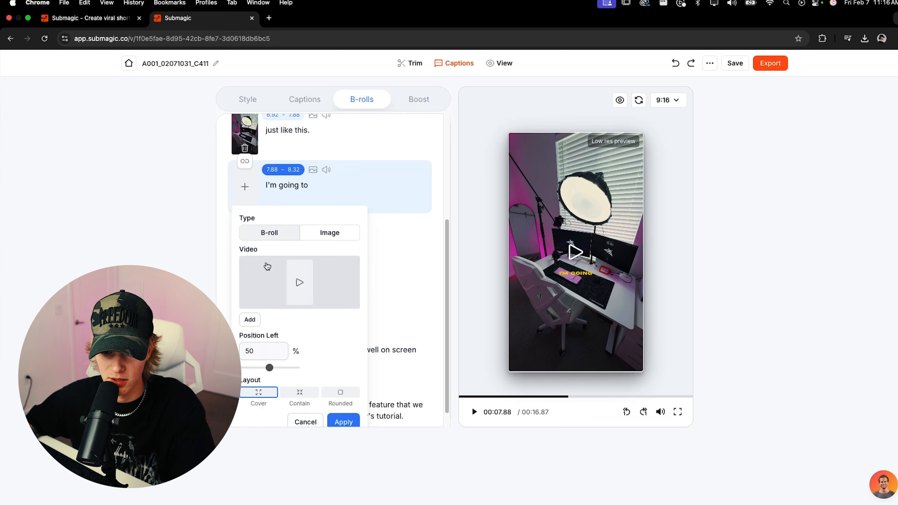
click(290, 265)
click(437, 128)
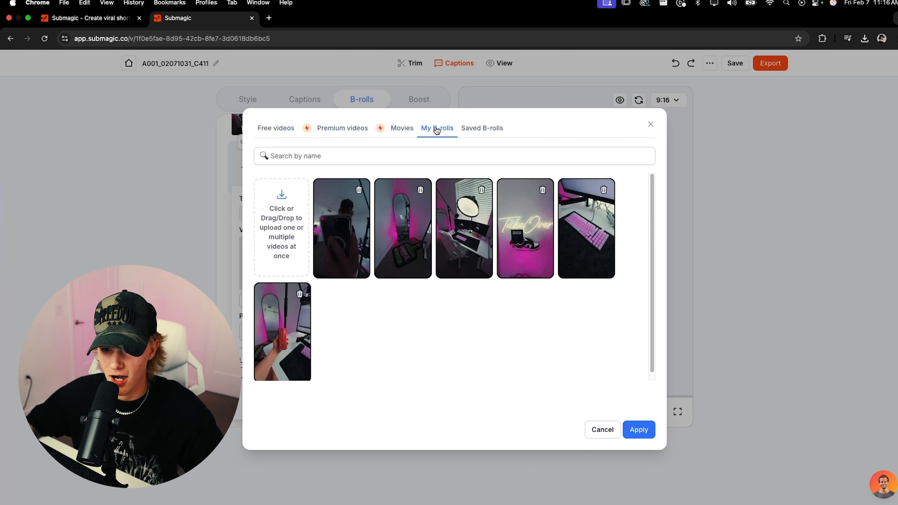
click(285, 332)
click(638, 429)
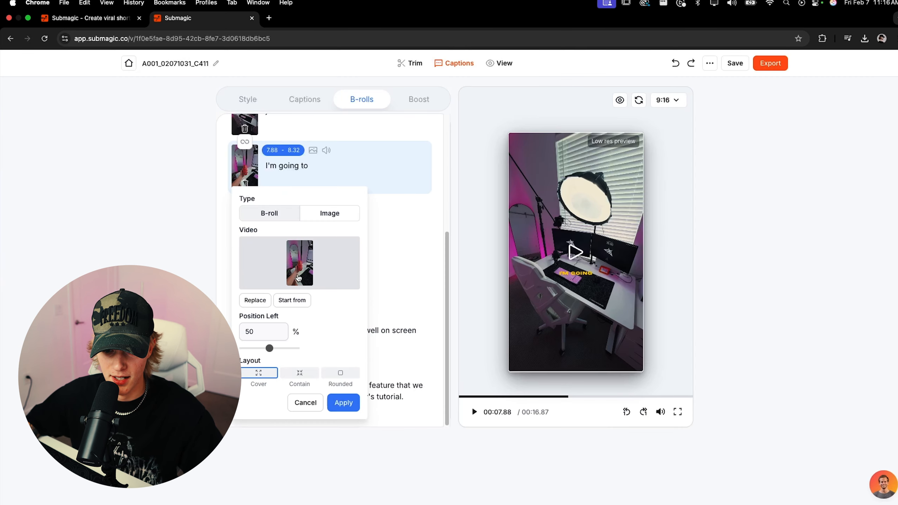
- Set the red can clip to start from 0.54 s and apply it to the "I'm going to" line
click(292, 300)
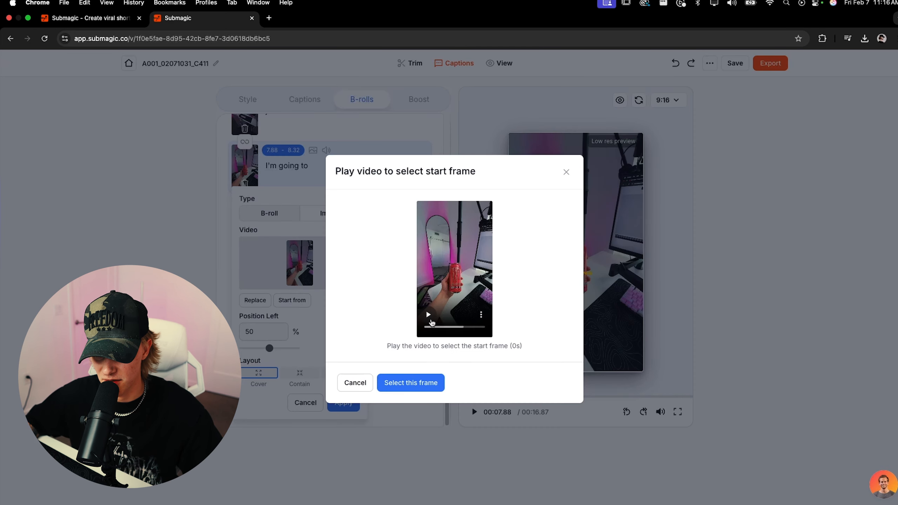
click(433, 327)
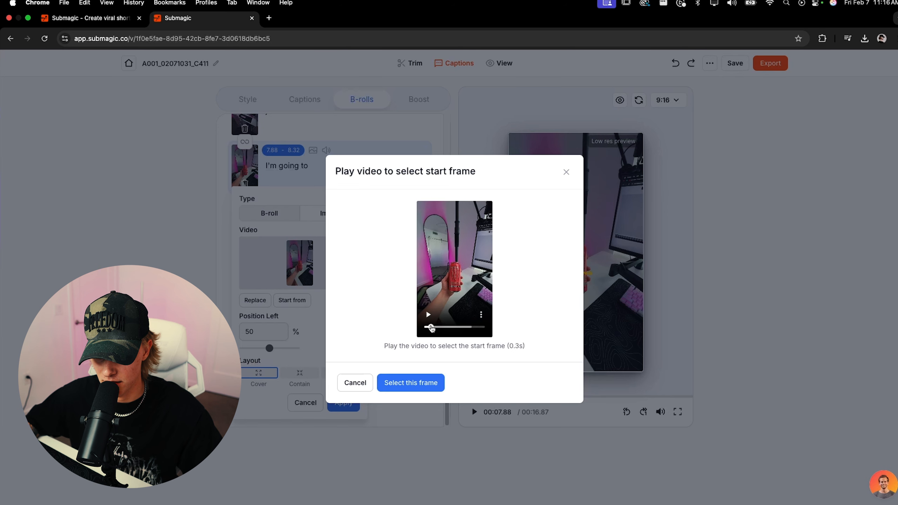
click(422, 380)
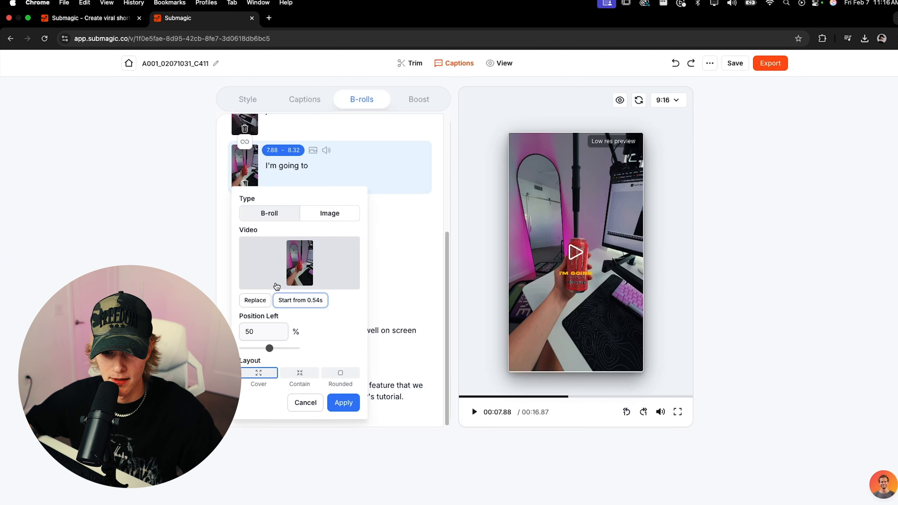
click(349, 406)
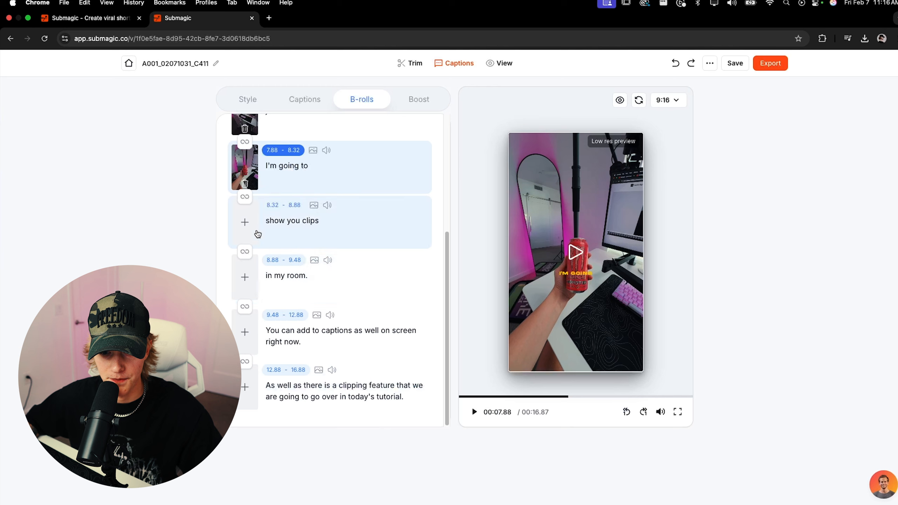
- Choose the "Take Over" neon sign clip from My B-rolls for the "show you clips" line
click(245, 224)
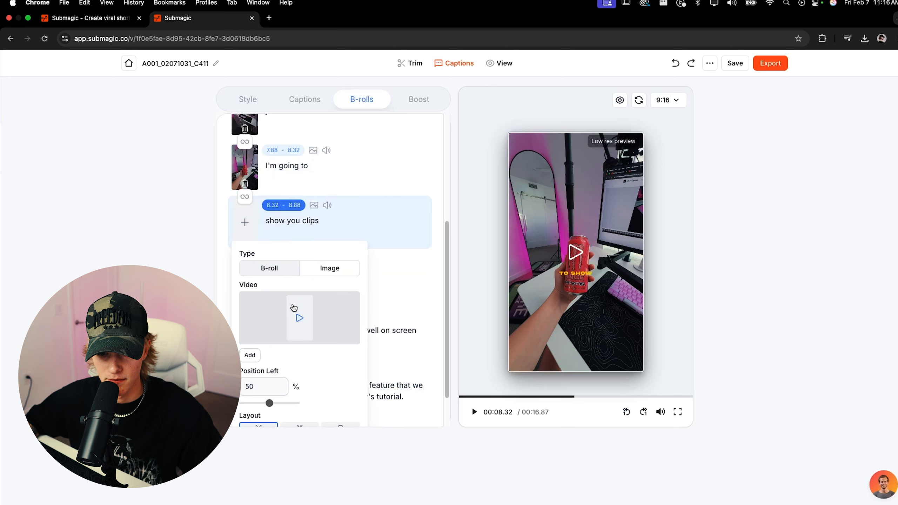
click(294, 308)
click(437, 129)
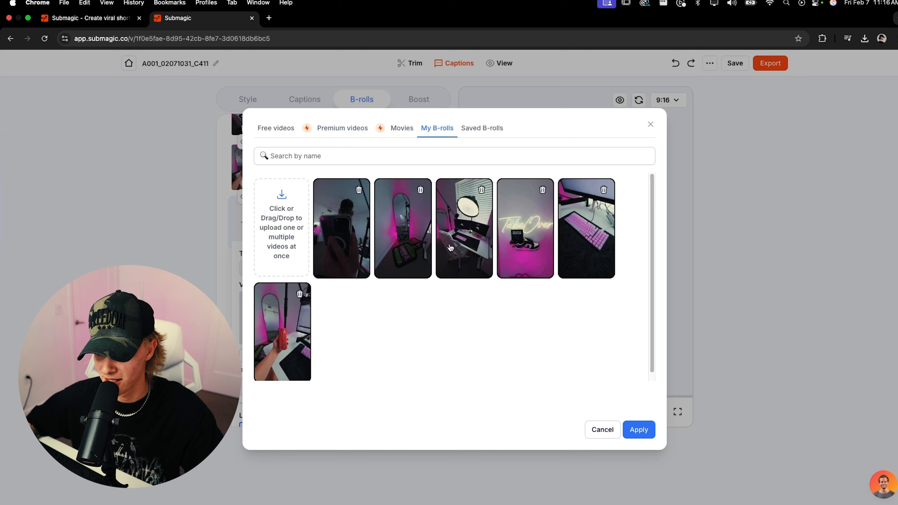
click(530, 245)
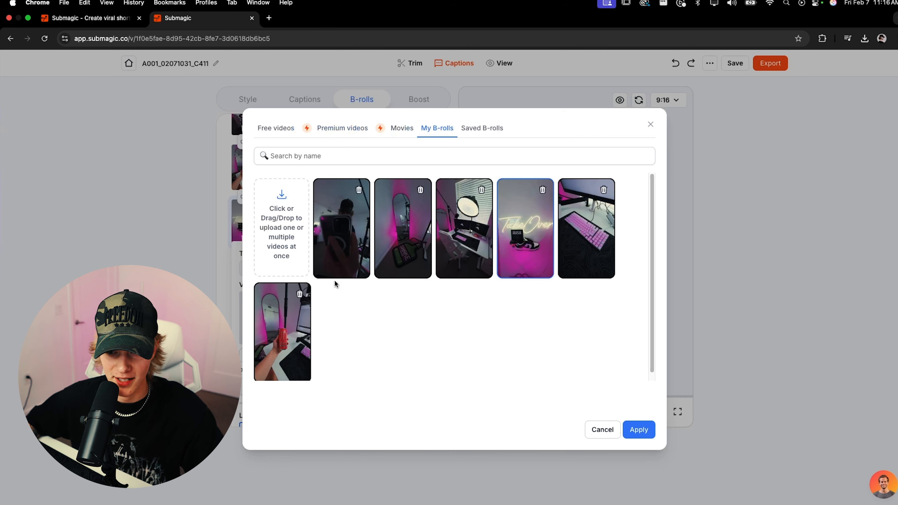
click(639, 430)
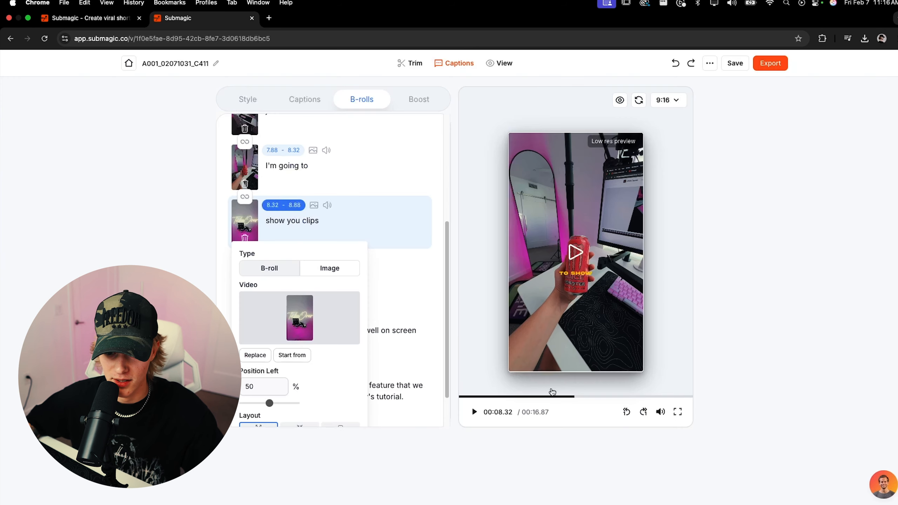
- Set the neon sign clip to start from 3.78 s and apply it to the "show you clips" line
scroll(246, 220, down, 2)
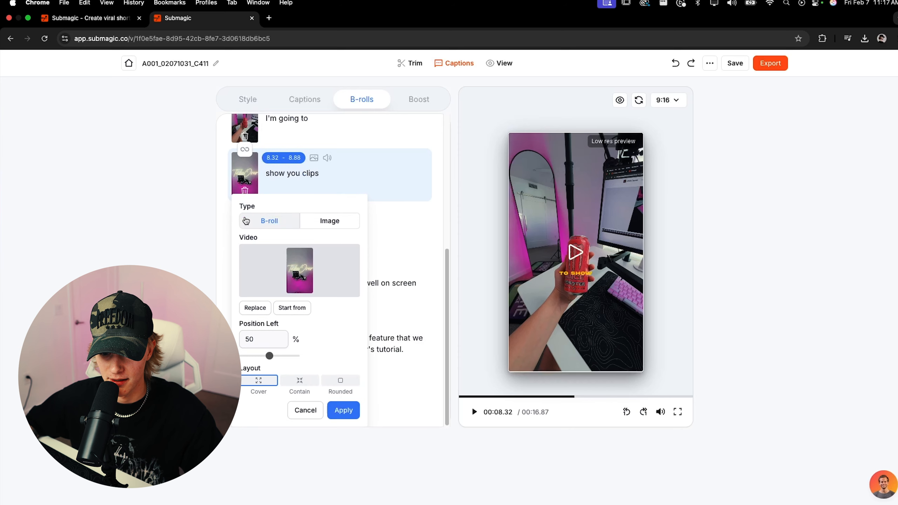
click(293, 308)
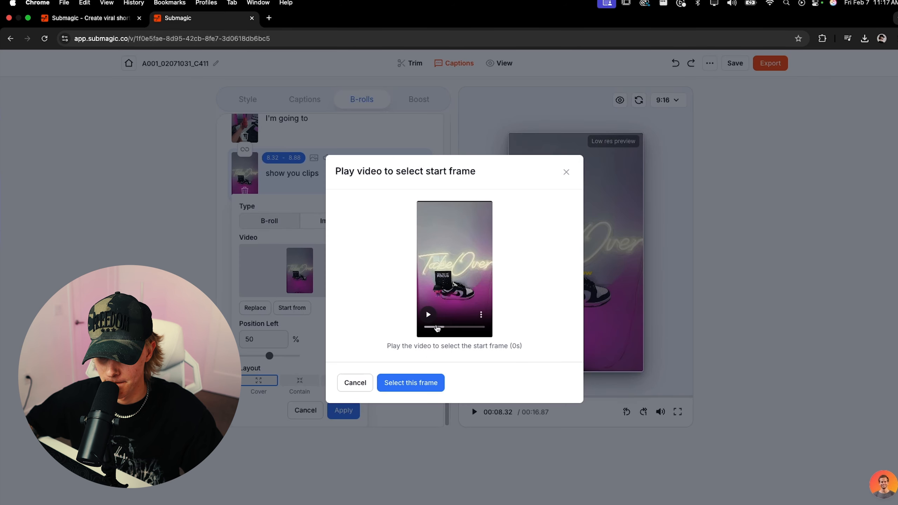
drag(435, 331, 450, 336)
click(425, 388)
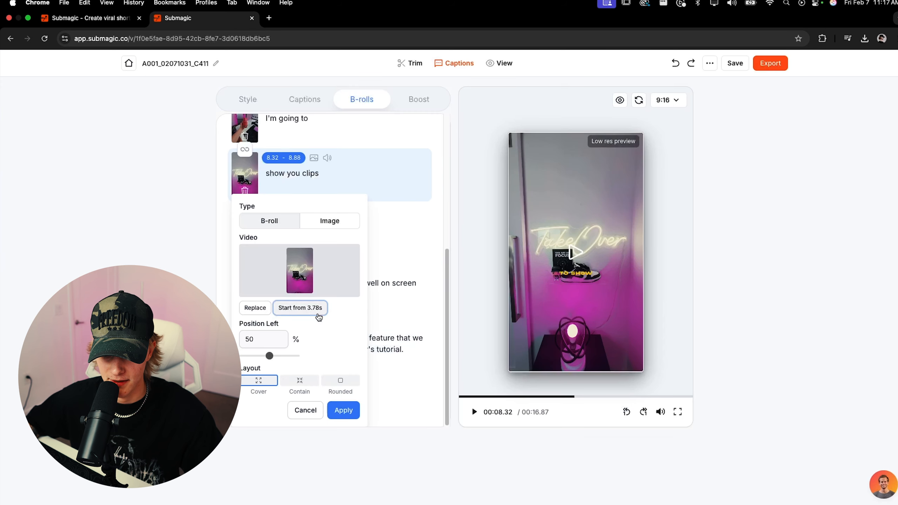
click(349, 411)
- Choose the mirror selfie clip with the phone from My B-rolls for the "in my room." line
click(245, 278)
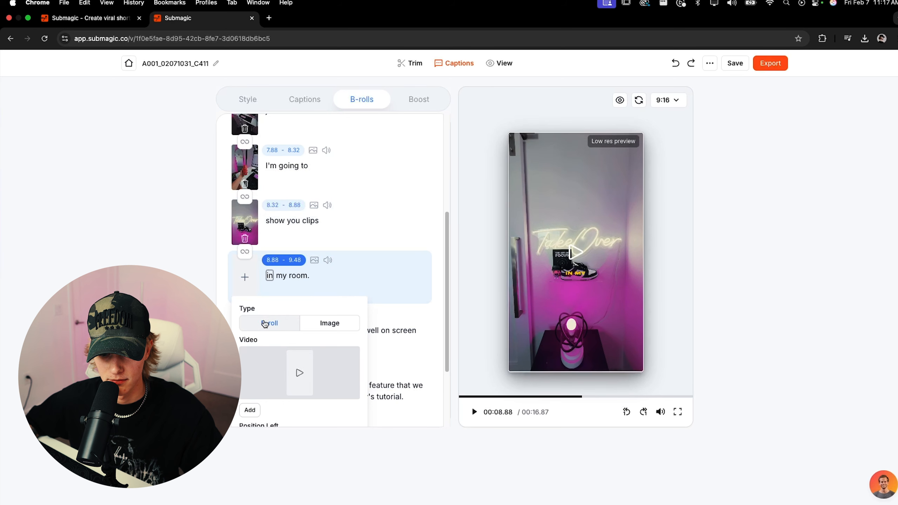
click(297, 355)
click(437, 128)
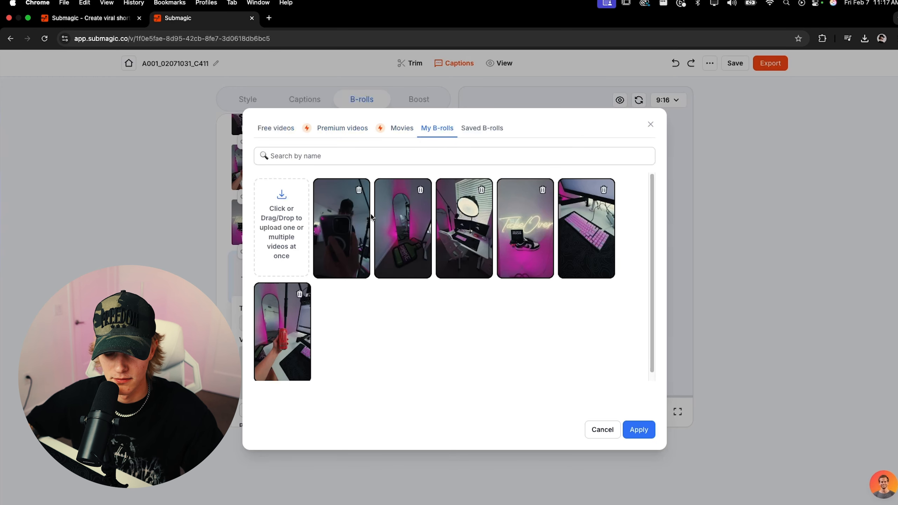
click(412, 260)
click(354, 244)
click(639, 429)
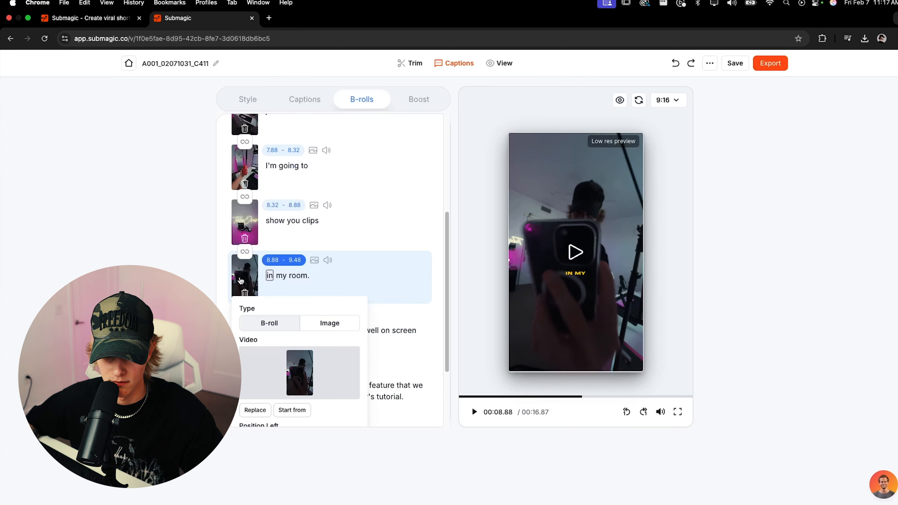
- Set the mirror selfie clip to start from 0.51 s and preview the new B-roll section, pausing on the "in my room." line
scroll(244, 283, down, 3)
click(291, 308)
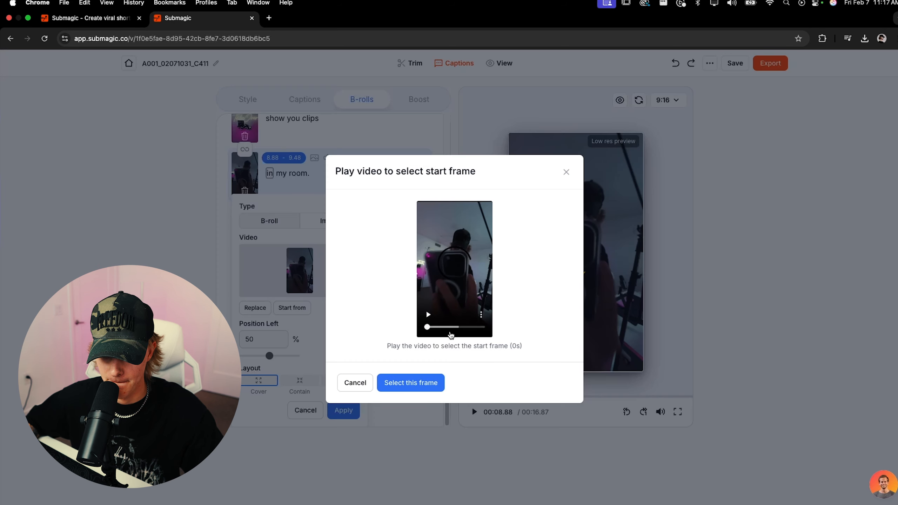
drag(430, 329, 434, 330)
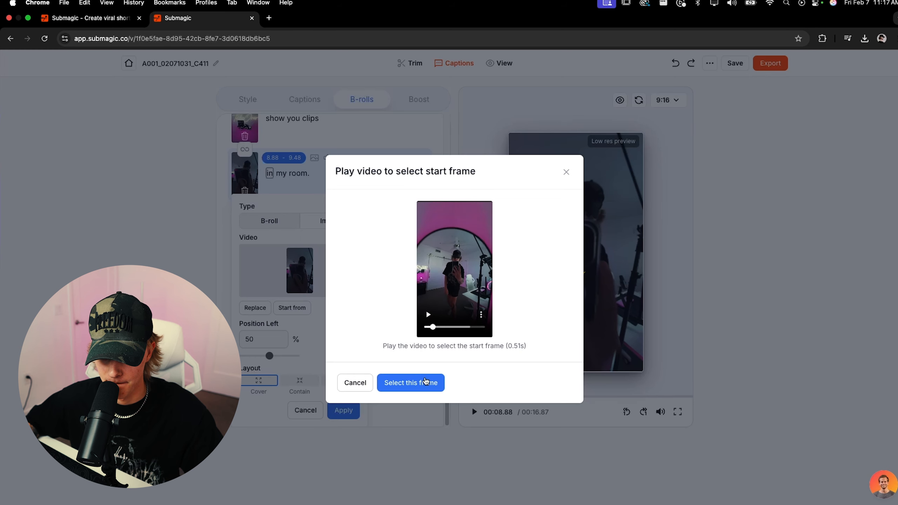
click(411, 383)
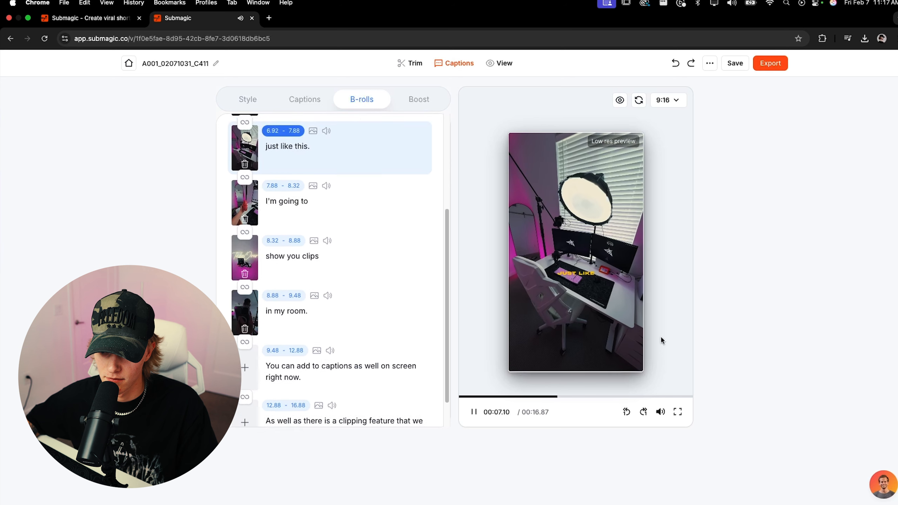
click(474, 413)
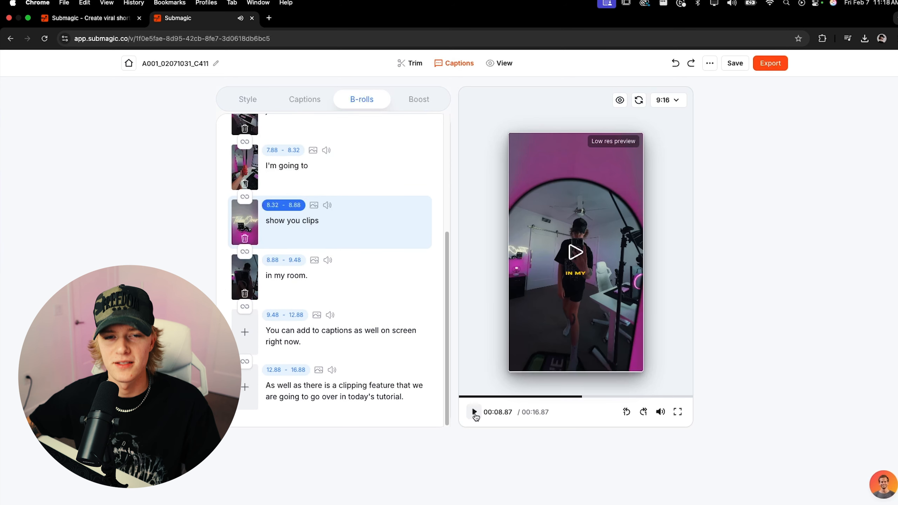
- Add the Burn Transition before the "just like this." line and preview it starting from the preceding line
click(526, 401)
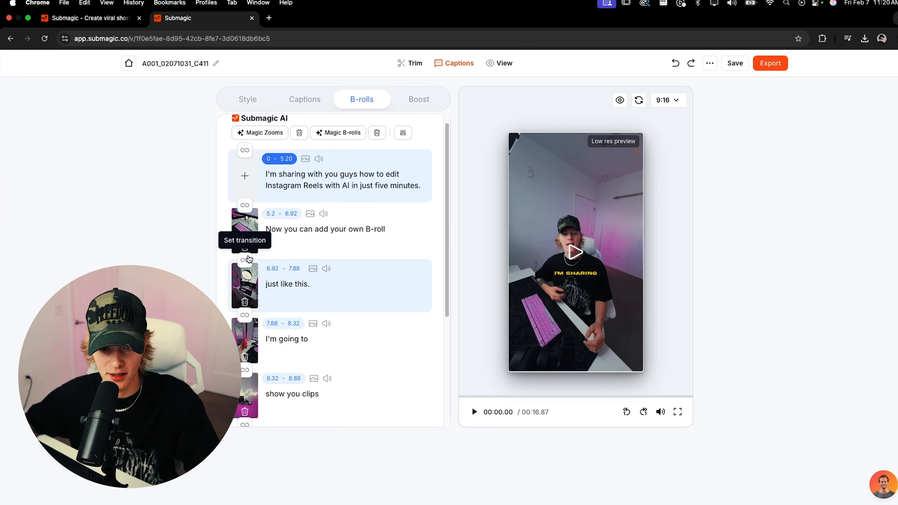
click(248, 265)
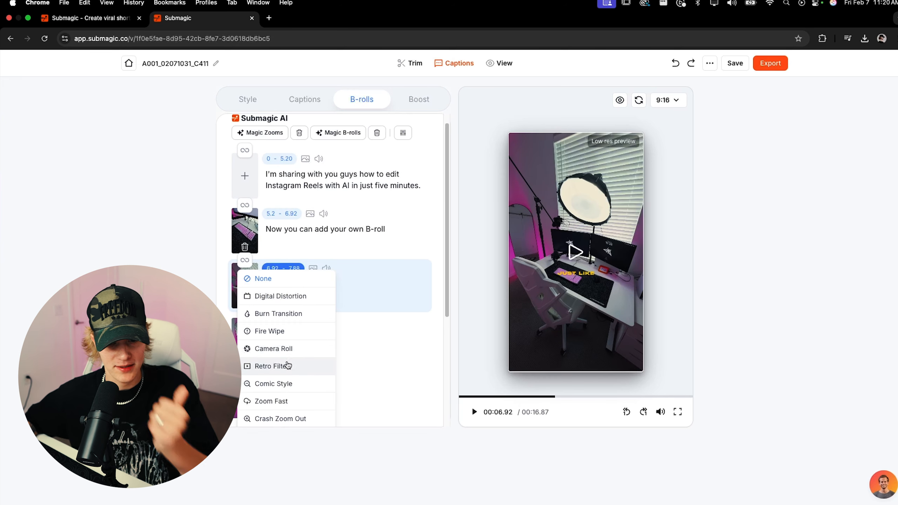
click(281, 315)
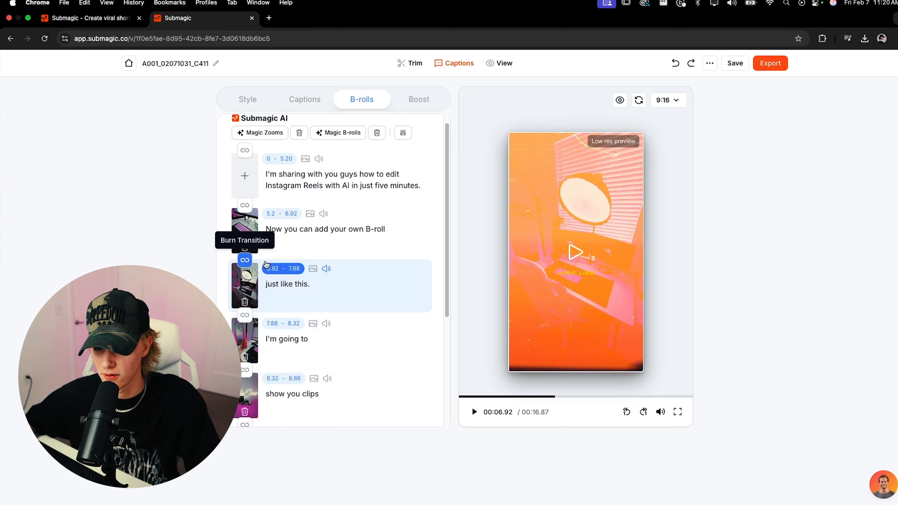
click(505, 397)
click(475, 412)
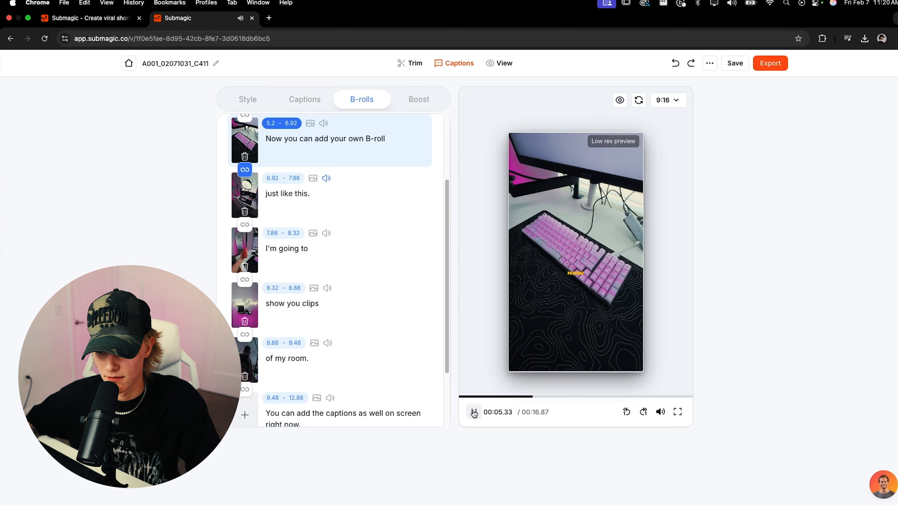
click(474, 414)
- Find SFX- TakeOver Click.mp3 by searching for "takeover click" and upload it as an own sound effect for the "just like this." line
scroll(324, 157, up, 2)
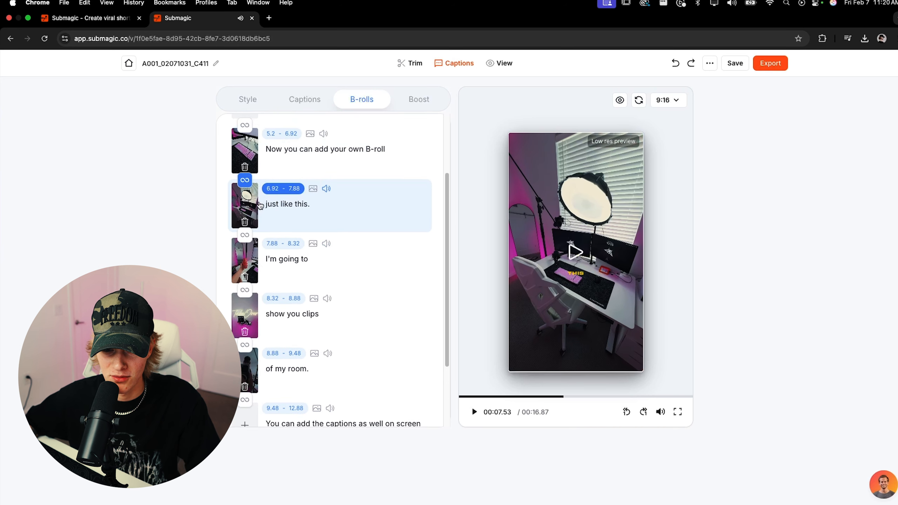
scroll(260, 205, up, 1)
click(244, 200)
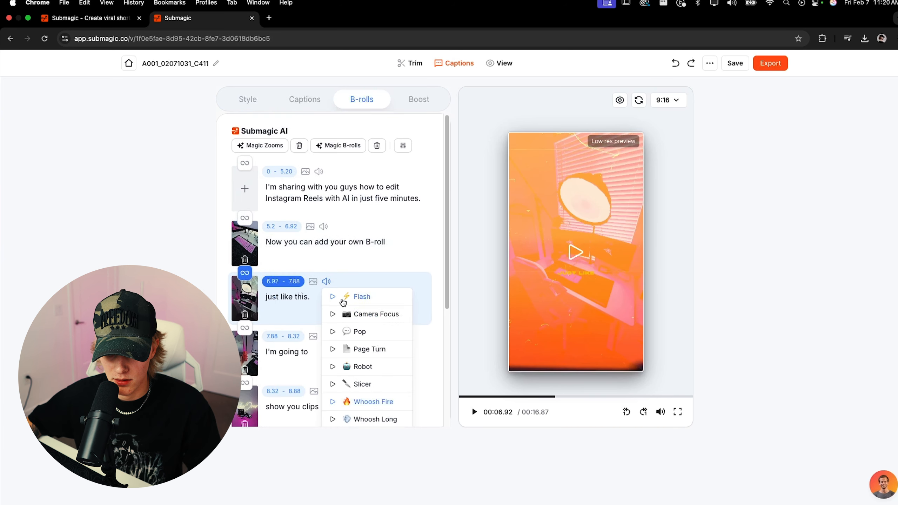
scroll(380, 392, down, 5)
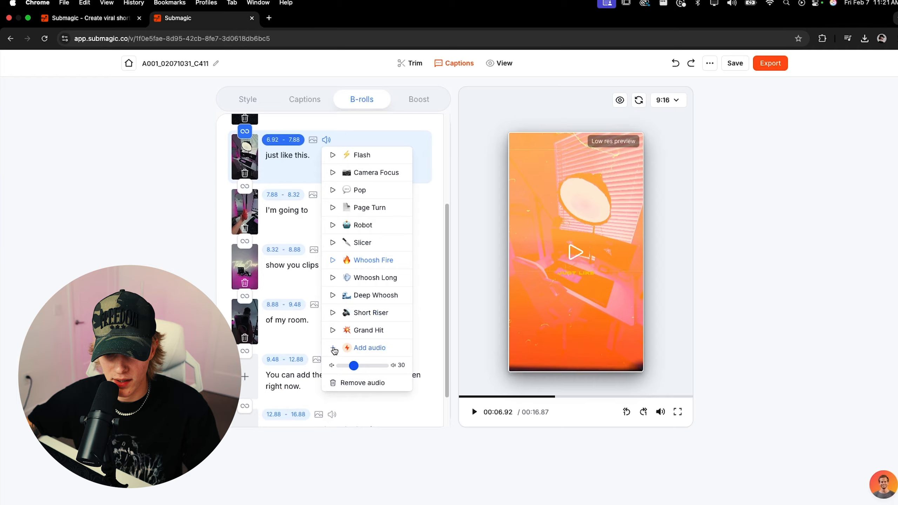
click(334, 348)
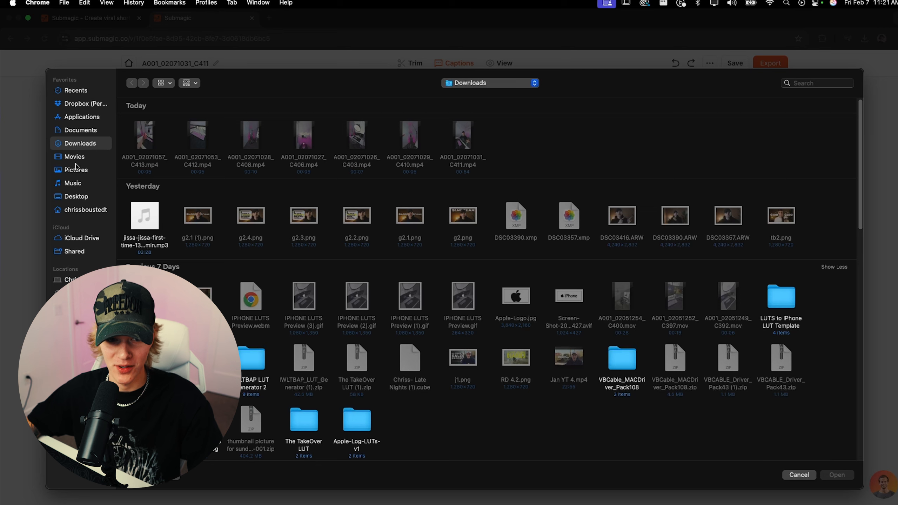
text(takeover click)
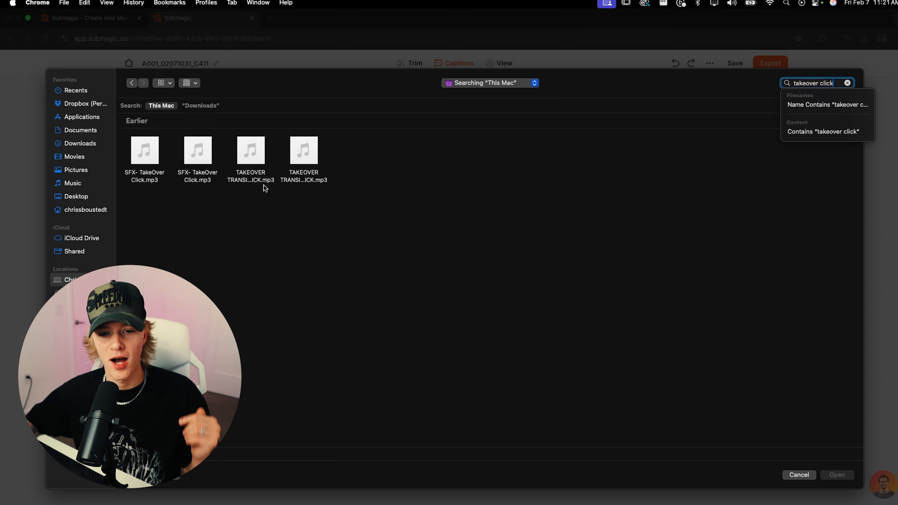
click(200, 168)
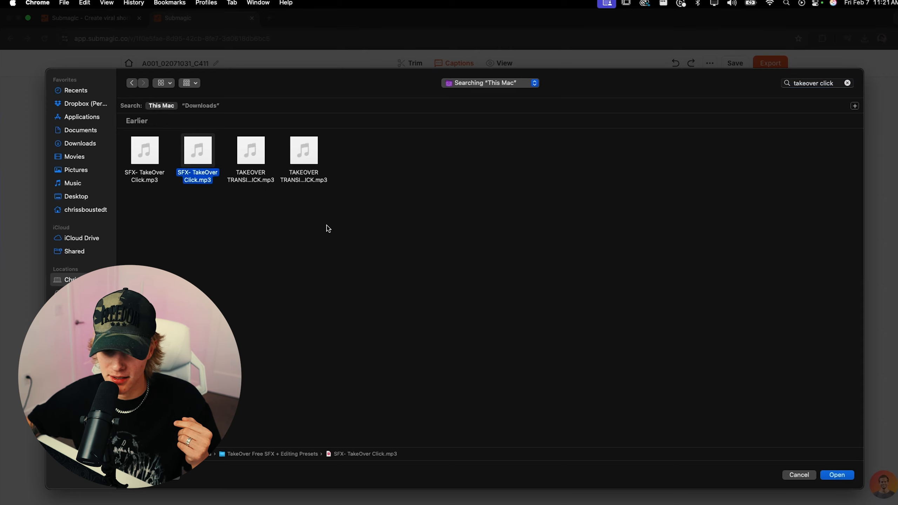
click(850, 476)
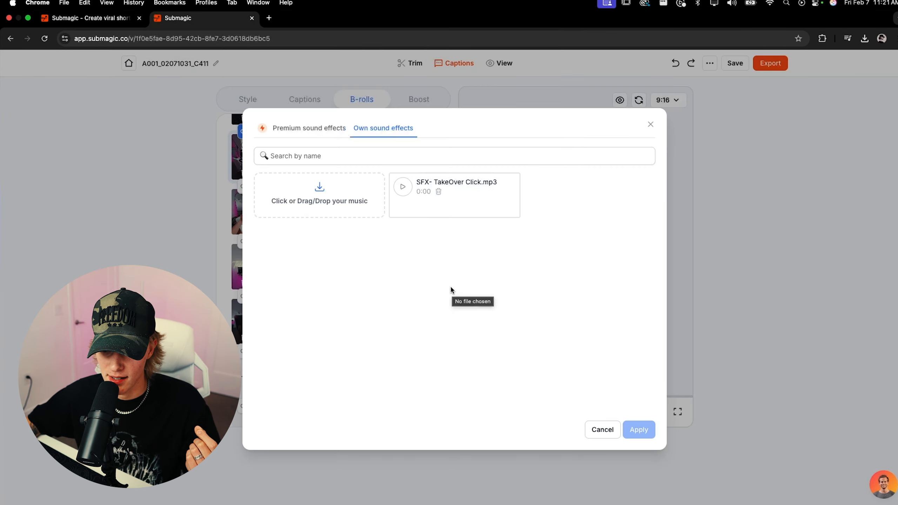
- Apply the SFX- TakeOver Click.mp3 sound effect to the "just like this." line and preview it from the preceding line
click(467, 193)
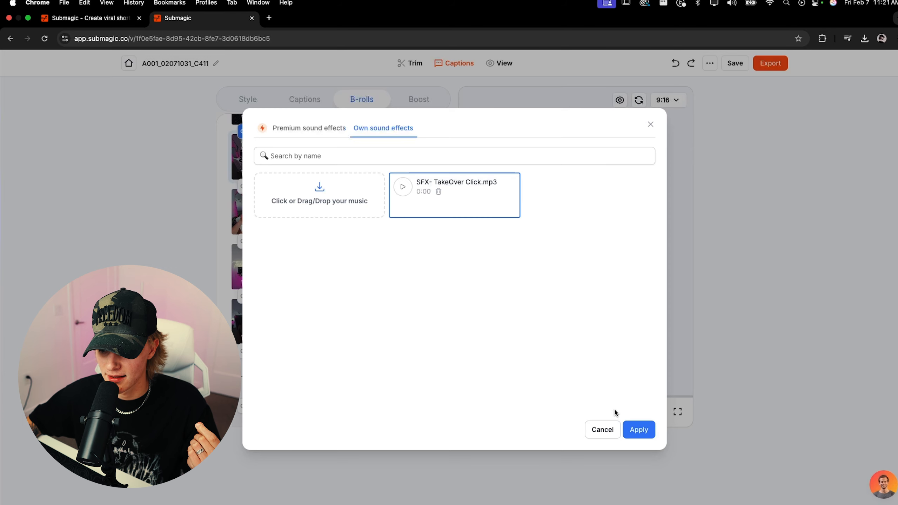
click(637, 431)
scroll(299, 193, up, 1)
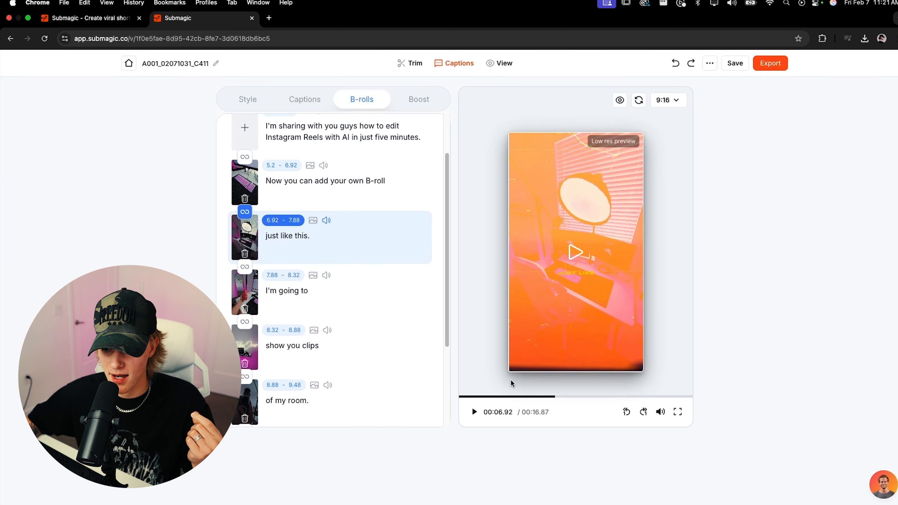
click(519, 400)
click(474, 412)
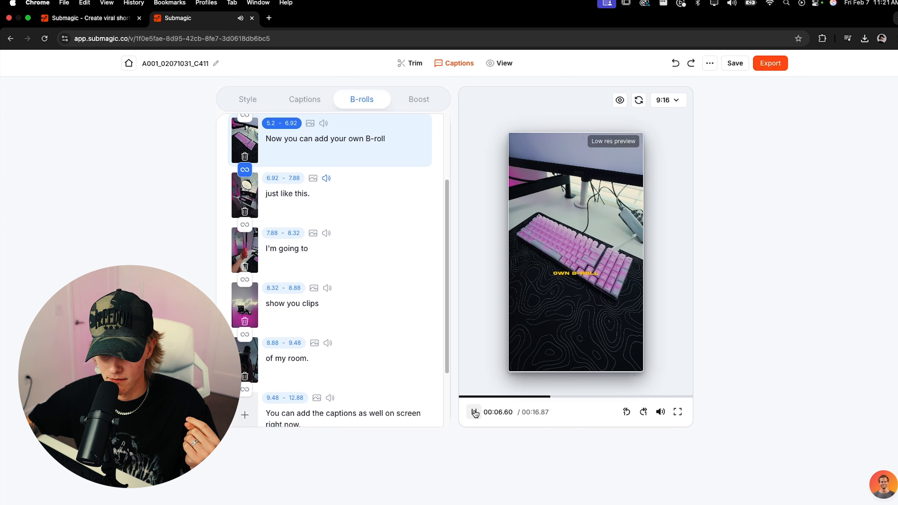
click(326, 137)
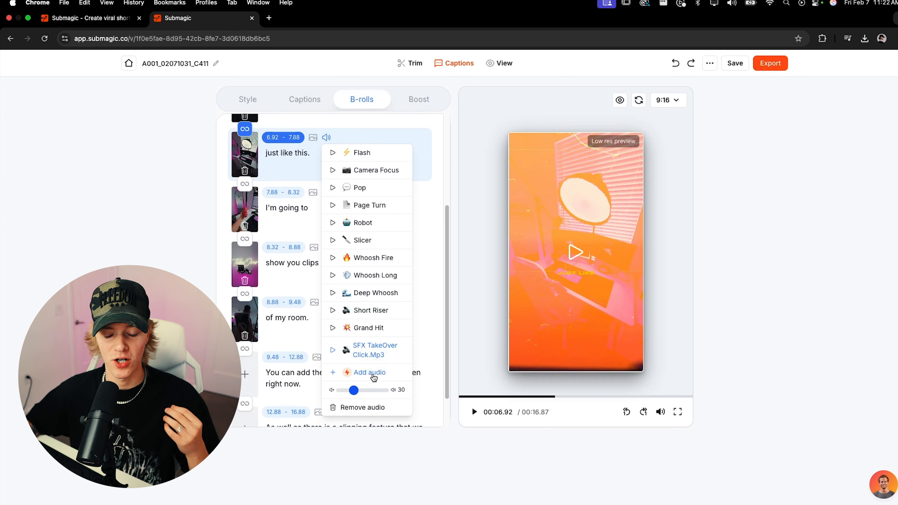
click(248, 197)
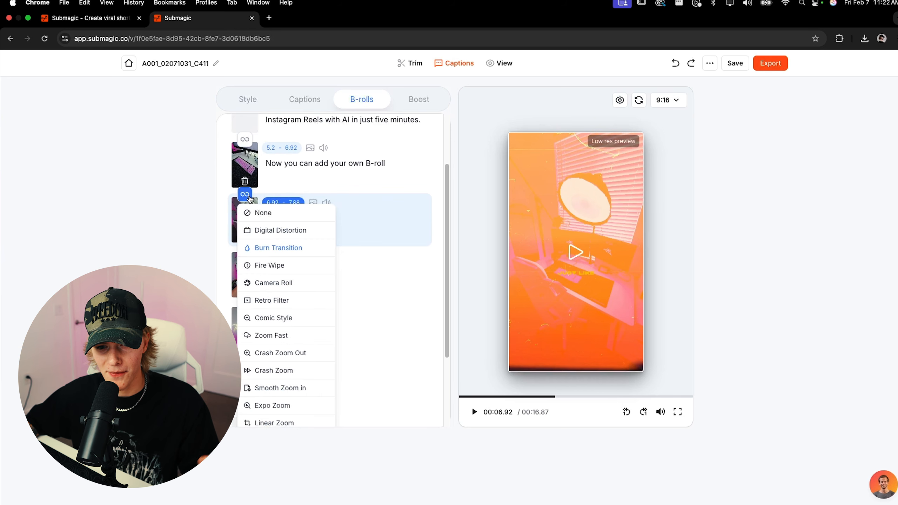
scroll(289, 354, down, 3)
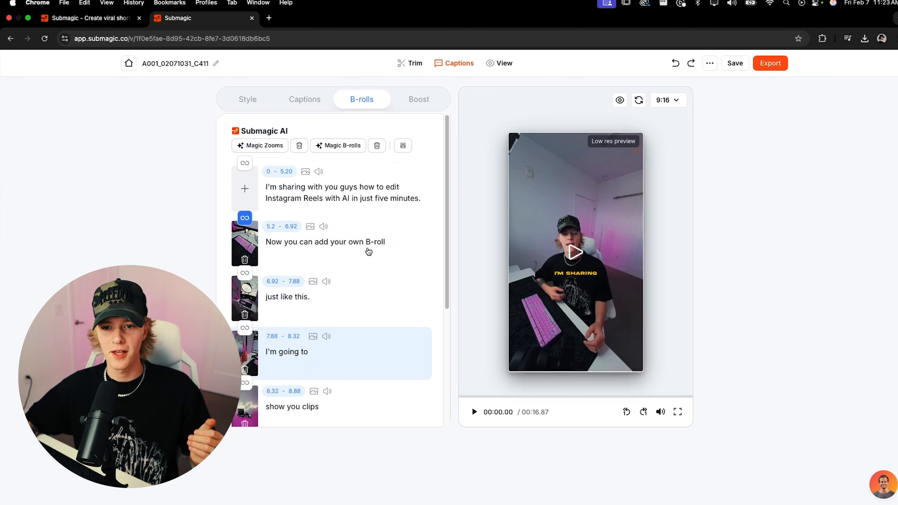
- Generate an AI hook title, give it the Mike theme and preview it on the video
click(419, 100)
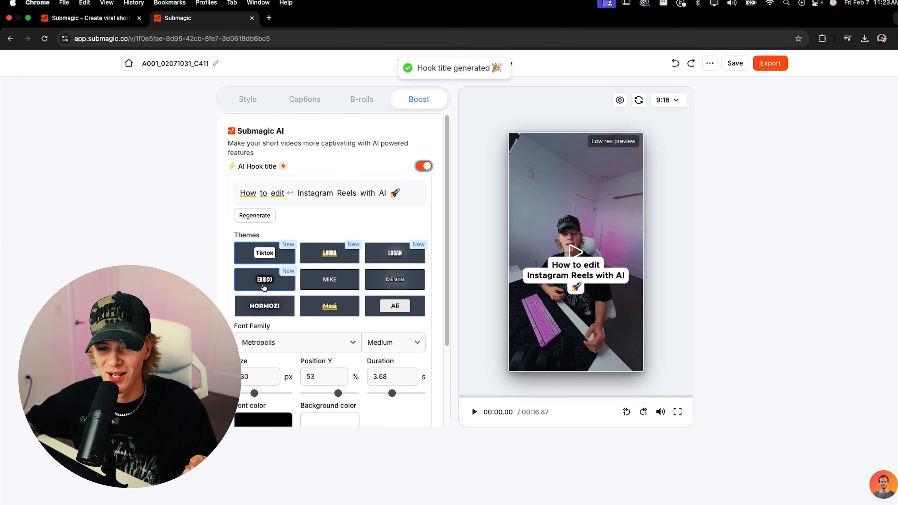
click(322, 280)
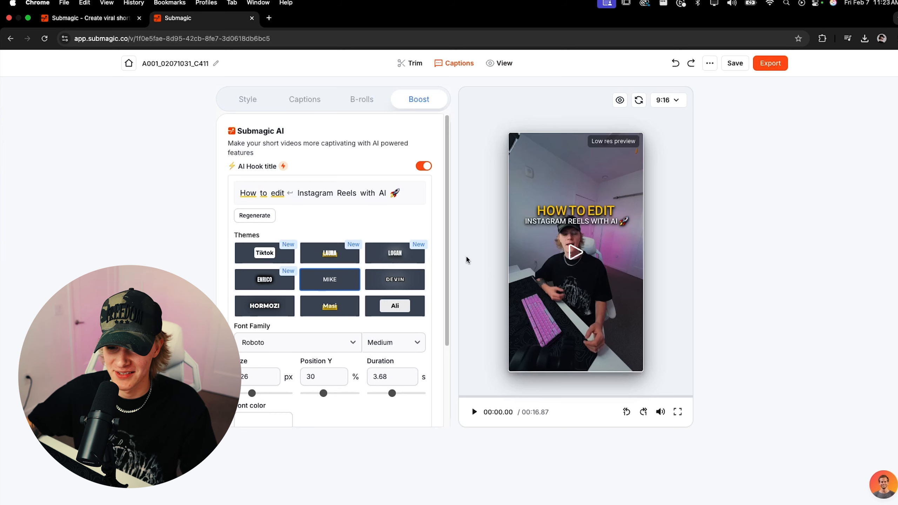
click(575, 253)
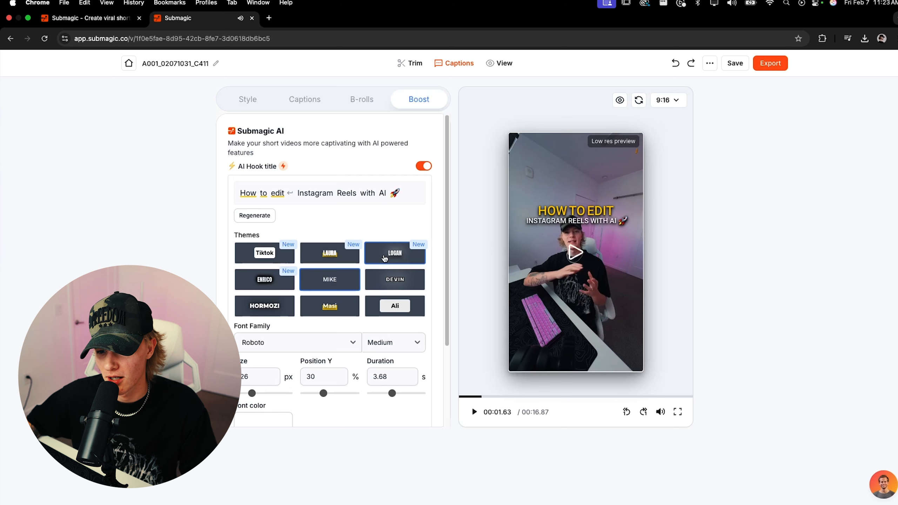
- Try the Devin theme on the hook title with a preview from the video's start, followed by the Ali theme
click(394, 286)
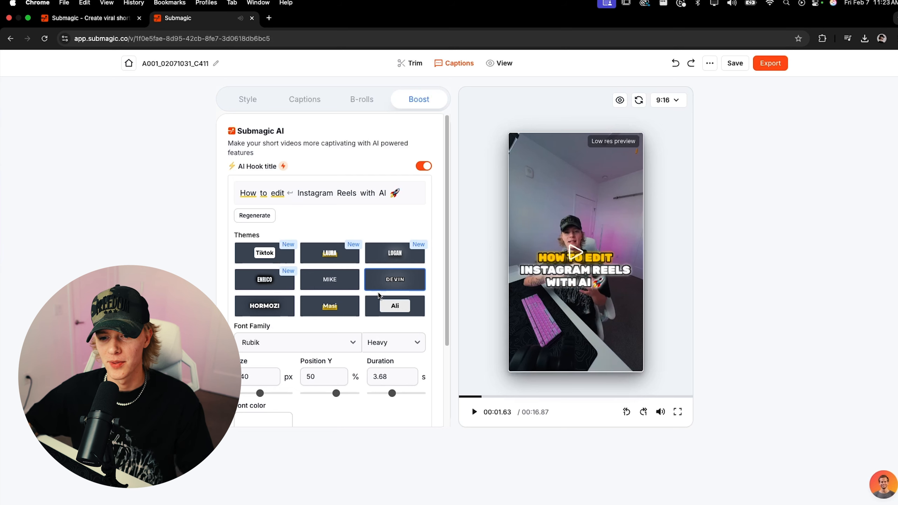
drag(478, 399, 454, 397)
click(474, 412)
click(395, 305)
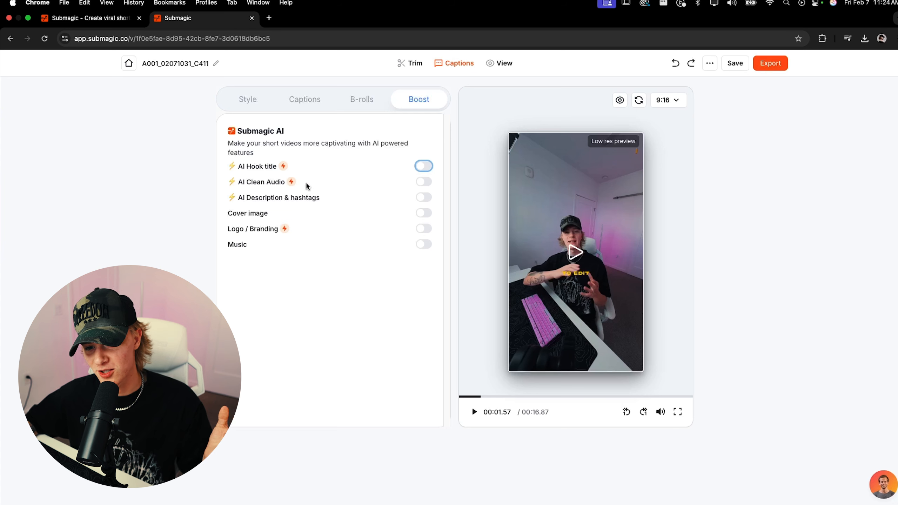
- Generate an AI description with hashtags and read through its opening line
click(279, 203)
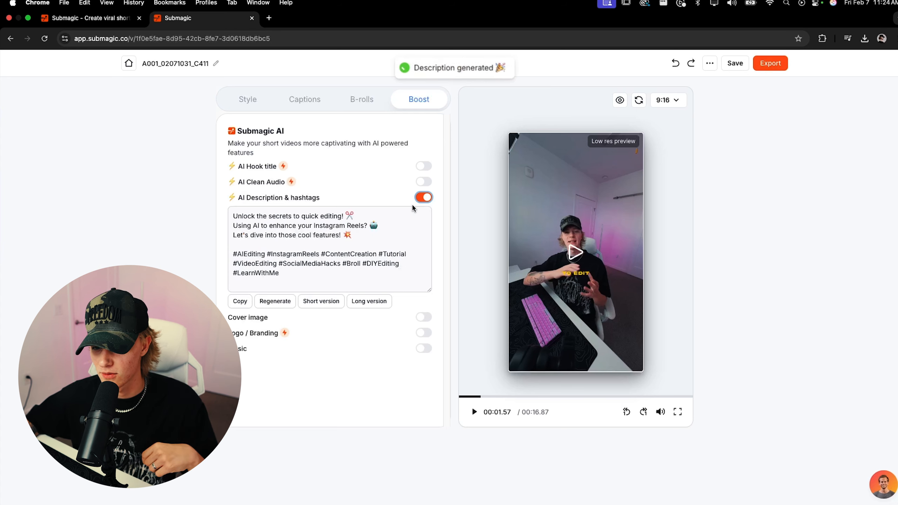
drag(288, 216, 333, 219)
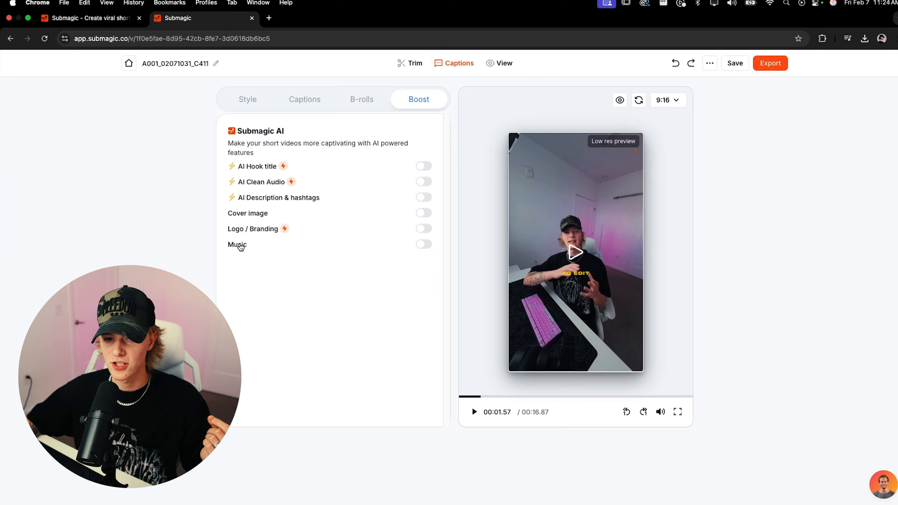
- Try the Kaleo "Way Down We Go" track from the Inspiring trendy music as background music and look at the own music library
click(240, 247)
click(280, 260)
click(351, 176)
click(442, 212)
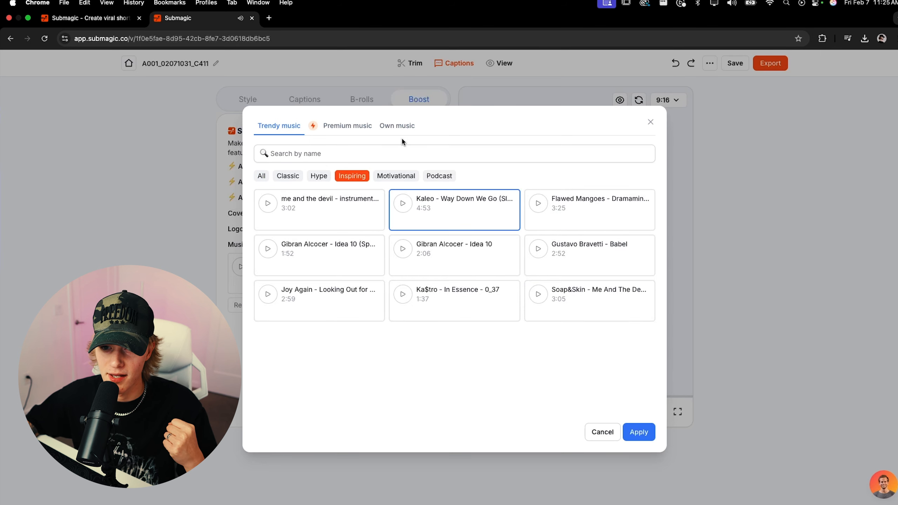
click(398, 127)
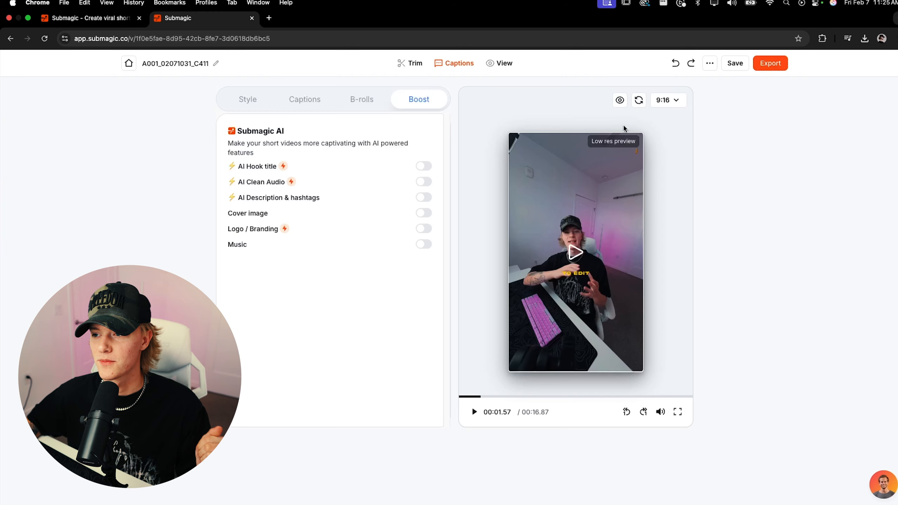
- Review the export quality options and export the video in Standard (1080p) at 30 FPS
click(765, 68)
click(778, 107)
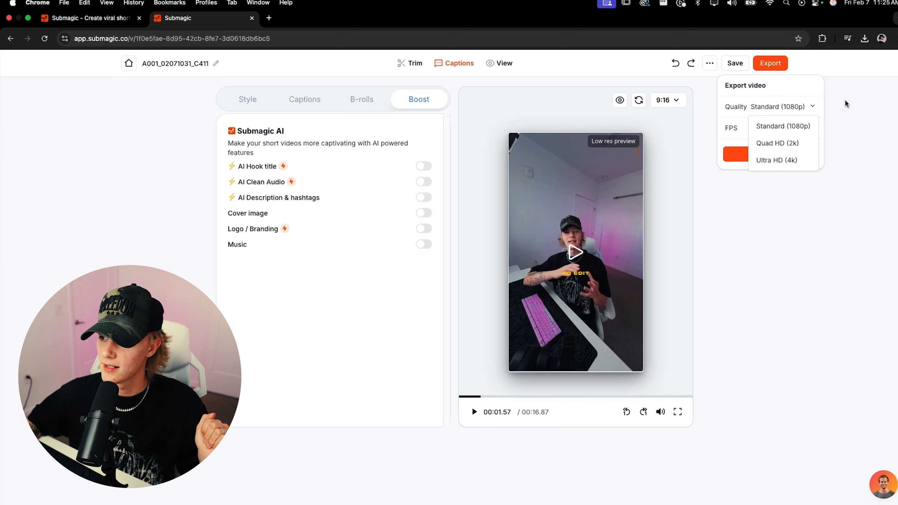
click(773, 120)
click(771, 64)
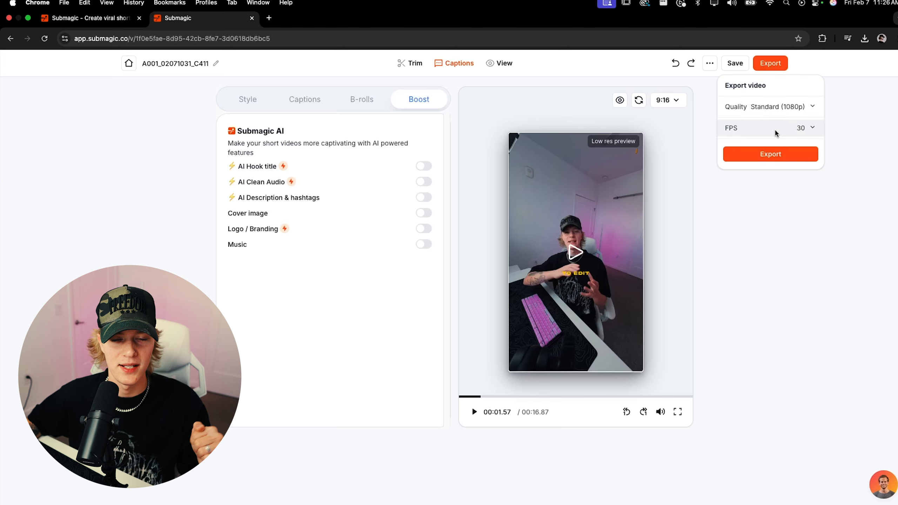
click(790, 155)
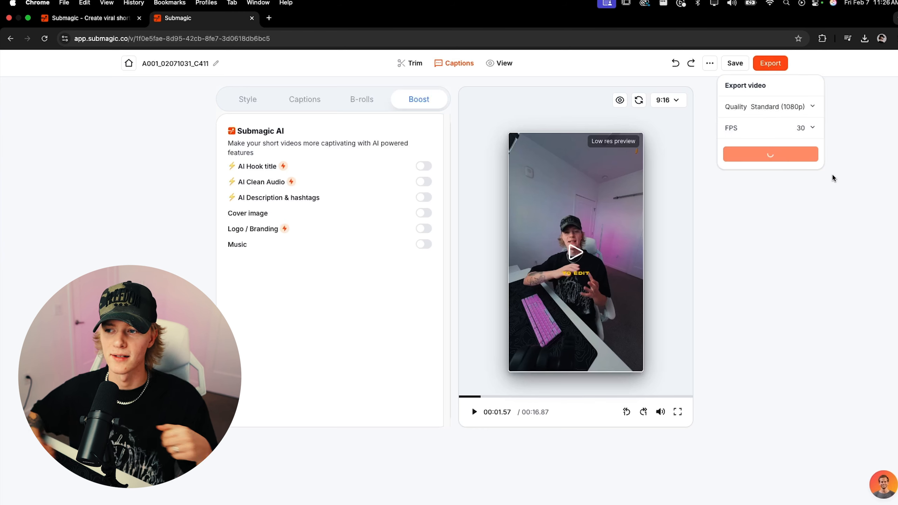